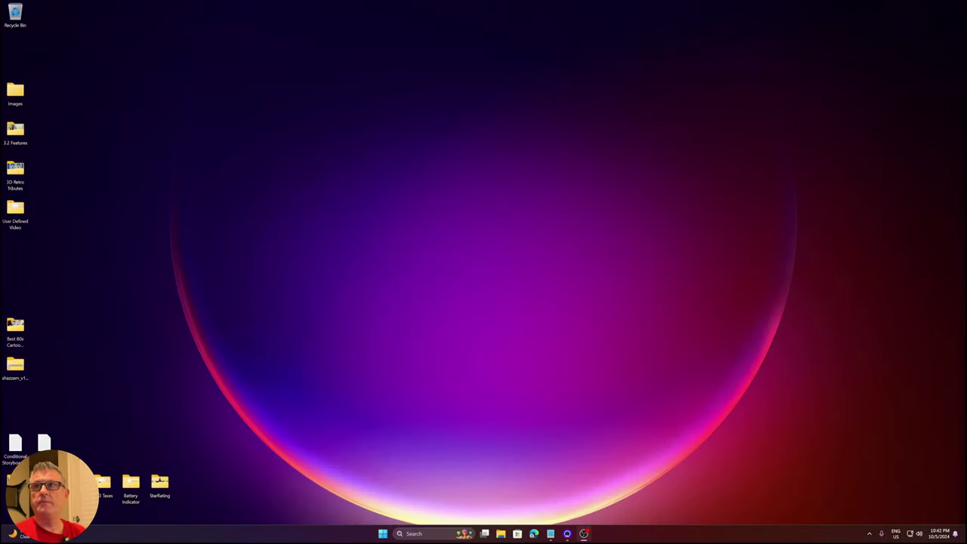
- Open the Windows Start menu to find Community Theme Creator
{"action": "key", "text": "super"}
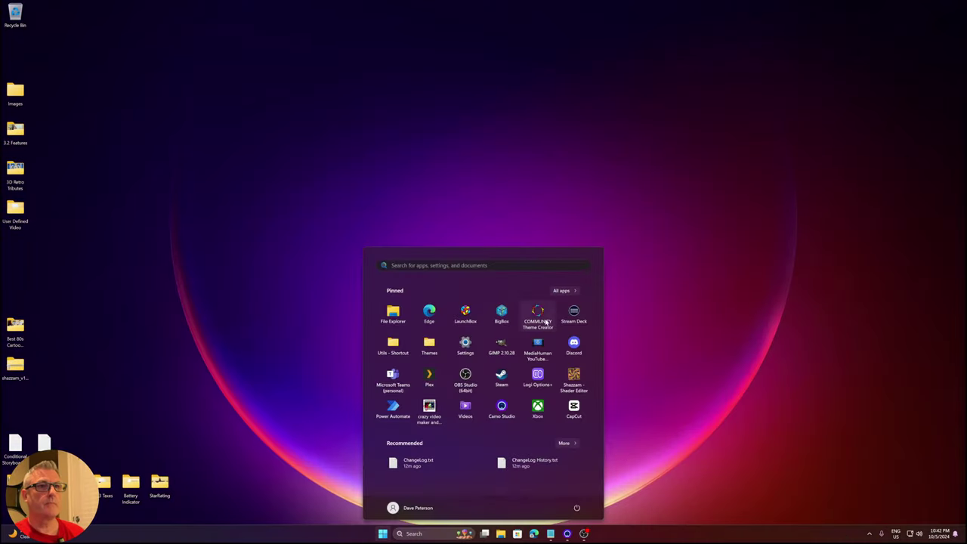
- Launch Community Theme Creator and open the SystemView layout for editing
{"action": "left_click", "coordinate": [541, 315]}
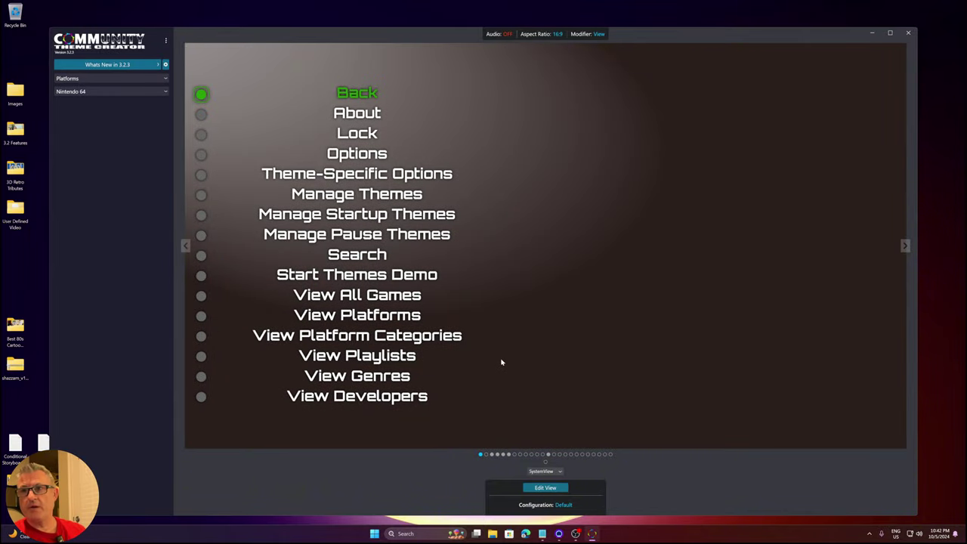
{"action": "left_click", "coordinate": [545, 488]}
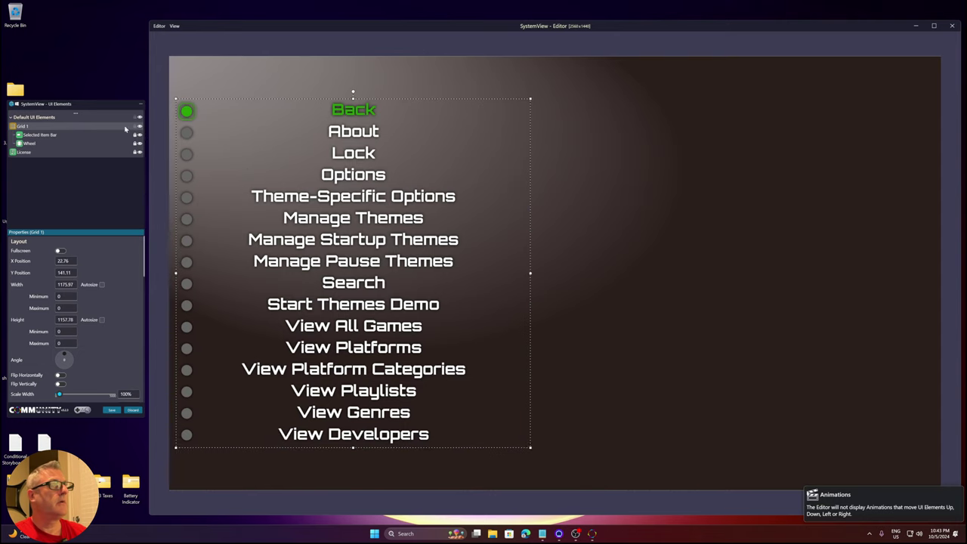
- Add a new Rectangle element and move it beside the menu's upper entries
{"action": "left_click", "coordinate": [76, 115]}
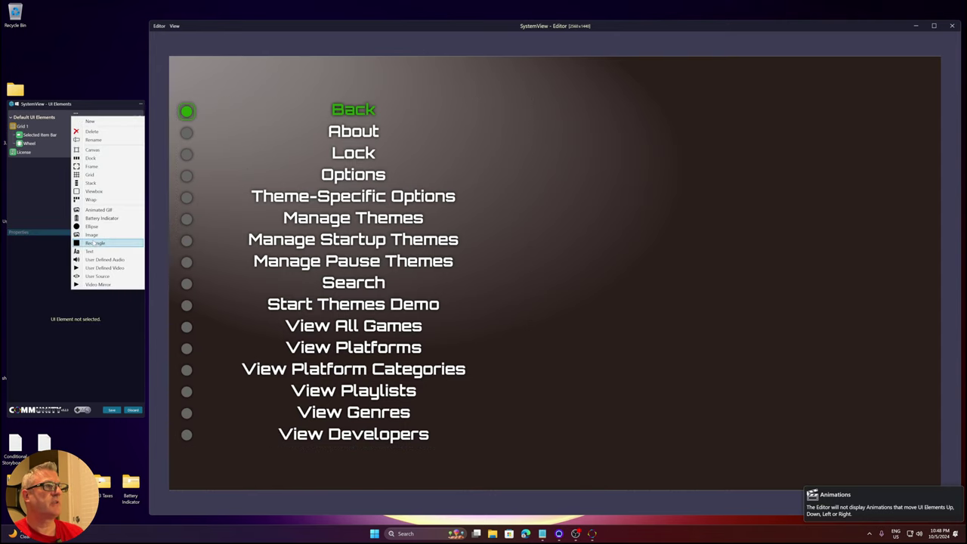
{"action": "left_click", "coordinate": [95, 242]}
{"action": "left_click_drag", "start_coordinate": [526, 264], "coordinate": [599, 166]}
- Set the rectangle's fill colour to Transparent
{"action": "scroll", "coordinate": [135, 333], "scroll_direction": "down", "scroll_amount": 10}
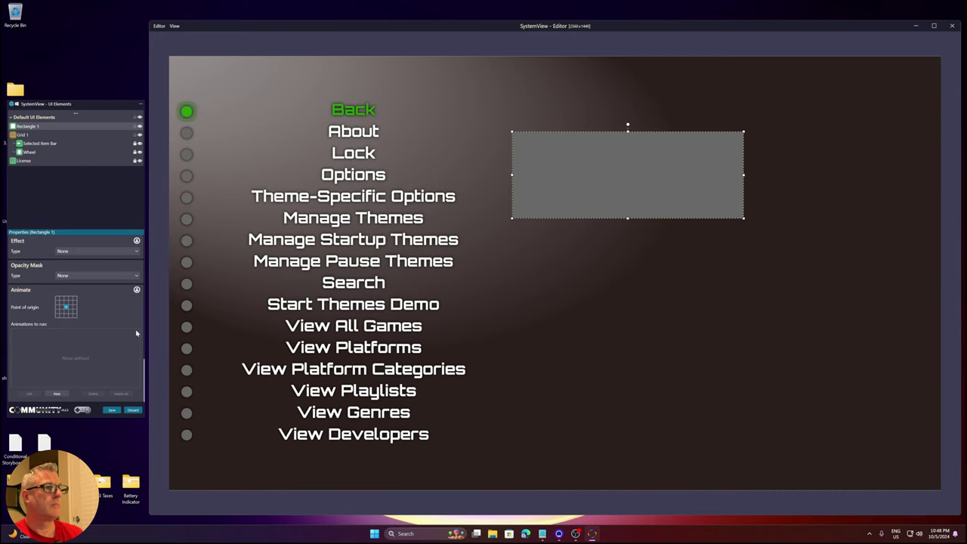
{"action": "scroll", "coordinate": [122, 306], "scroll_direction": "up", "scroll_amount": 2}
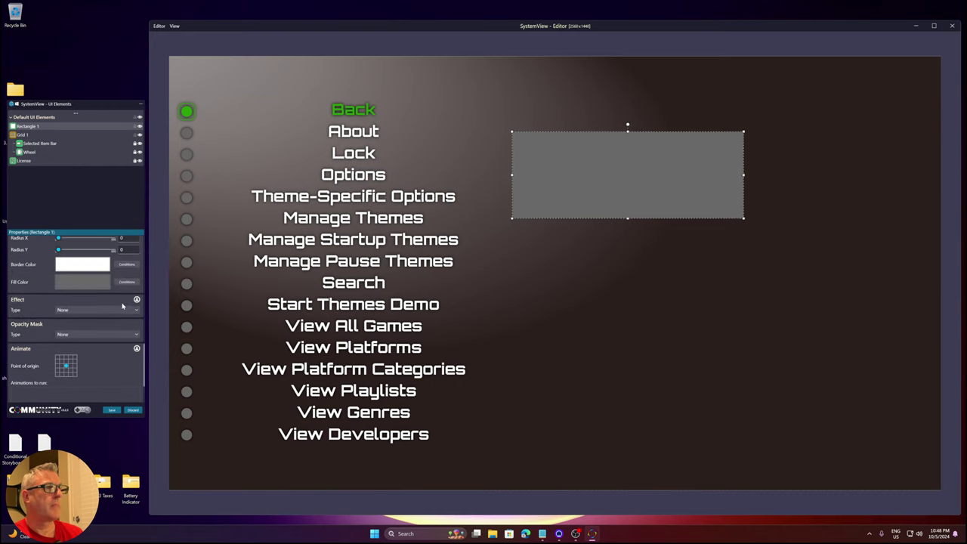
{"action": "left_click", "coordinate": [82, 281]}
{"action": "left_click", "coordinate": [201, 224]}
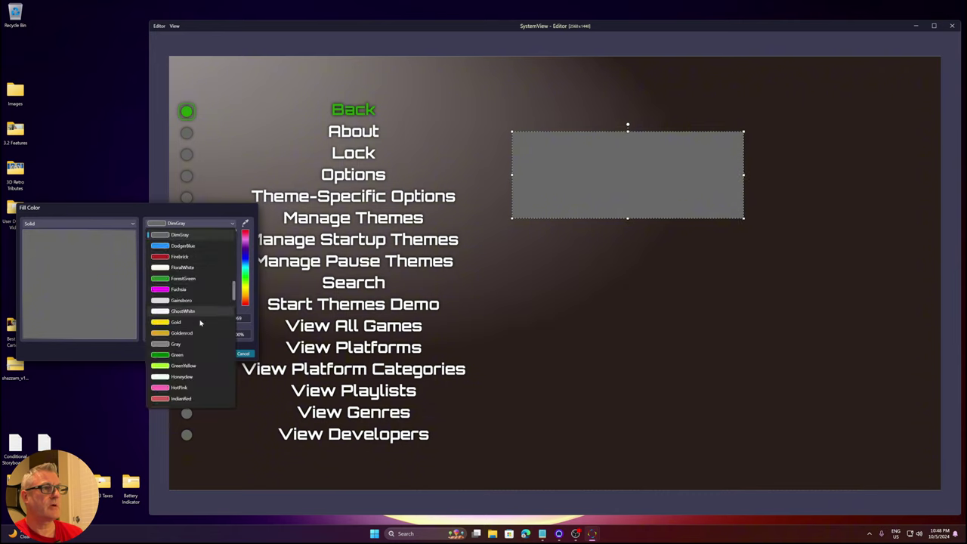
{"action": "scroll", "coordinate": [199, 333], "scroll_direction": "down", "scroll_amount": 15}
{"action": "left_click", "coordinate": [181, 322]}
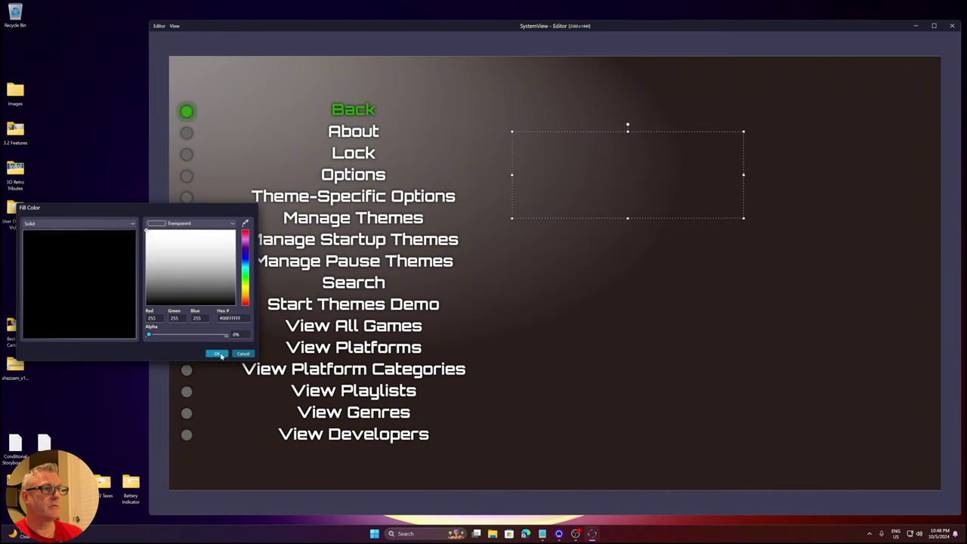
{"action": "left_click", "coordinate": [219, 354]}
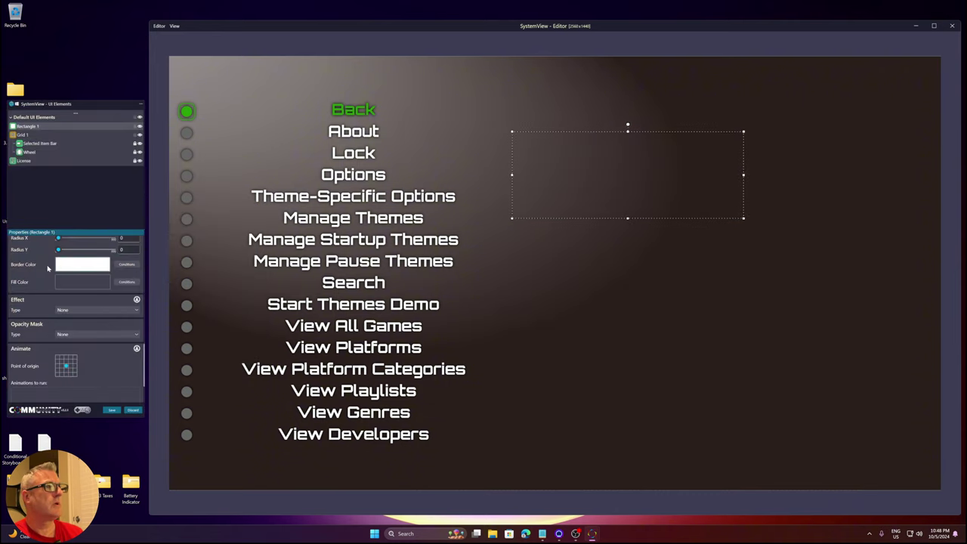
{"action": "scroll", "coordinate": [32, 288], "scroll_direction": "up", "scroll_amount": 2}
- Set Rectangle 1's border thickness to 12
{"action": "scroll", "coordinate": [32, 287], "scroll_direction": "up", "scroll_amount": 2}
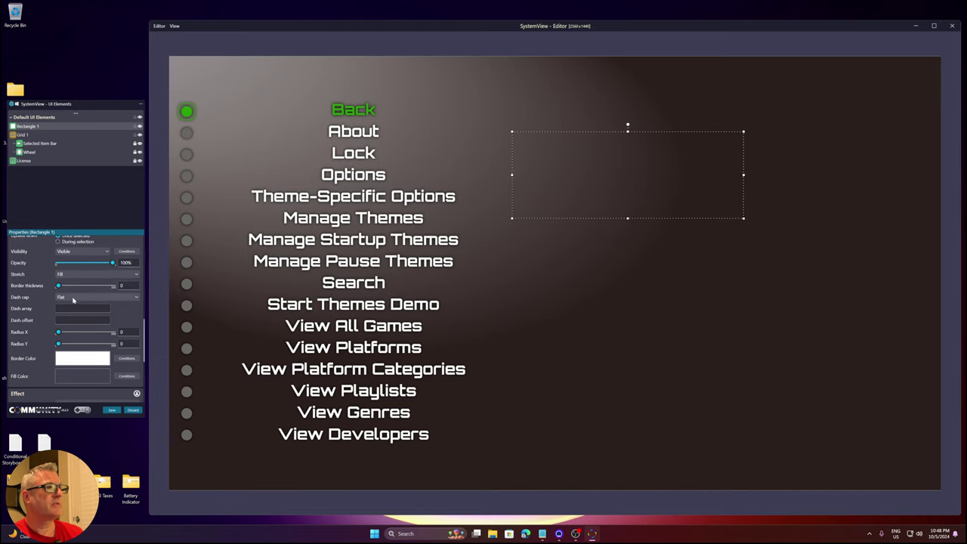
{"action": "double_click", "coordinate": [127, 286]}
{"action": "type", "text": "12"}
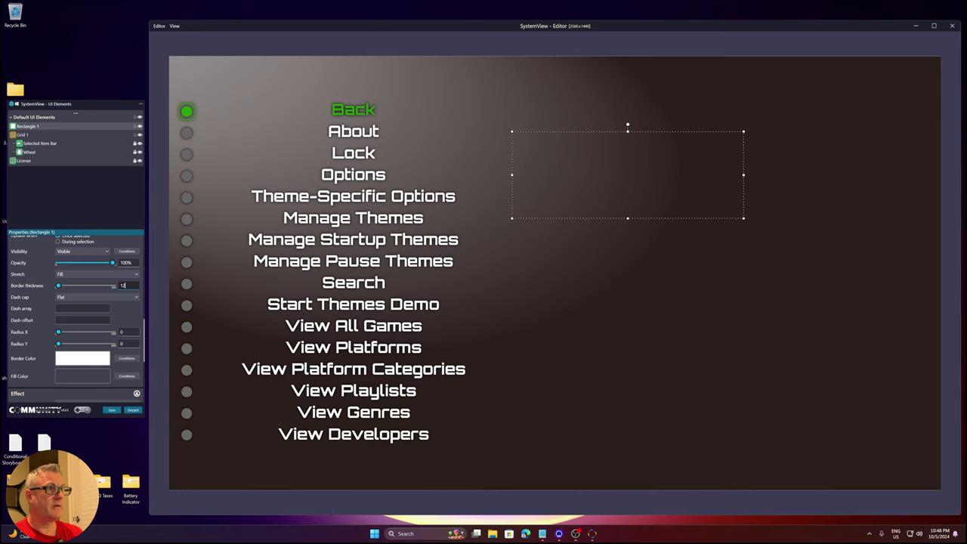
{"action": "key", "text": "Tab"}
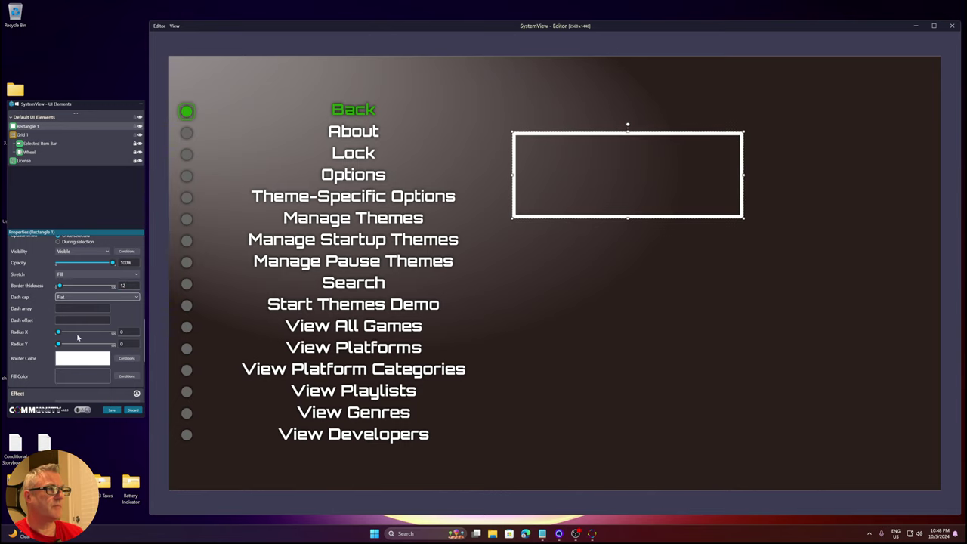
- Round the rectangle's corners with Radius X and Radius Y of 30
{"action": "left_click", "coordinate": [125, 331]}
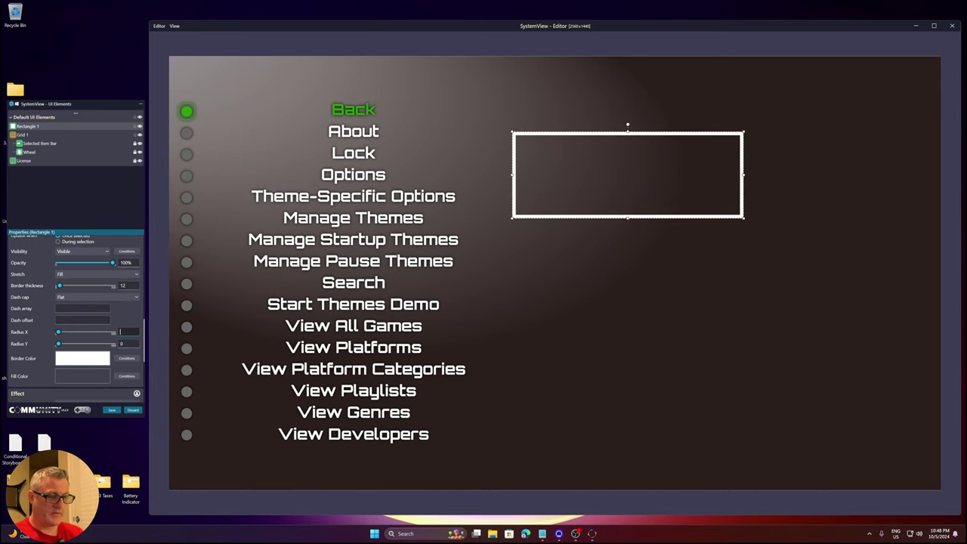
{"action": "type", "text": "30"}
{"action": "key", "text": "Tab"}
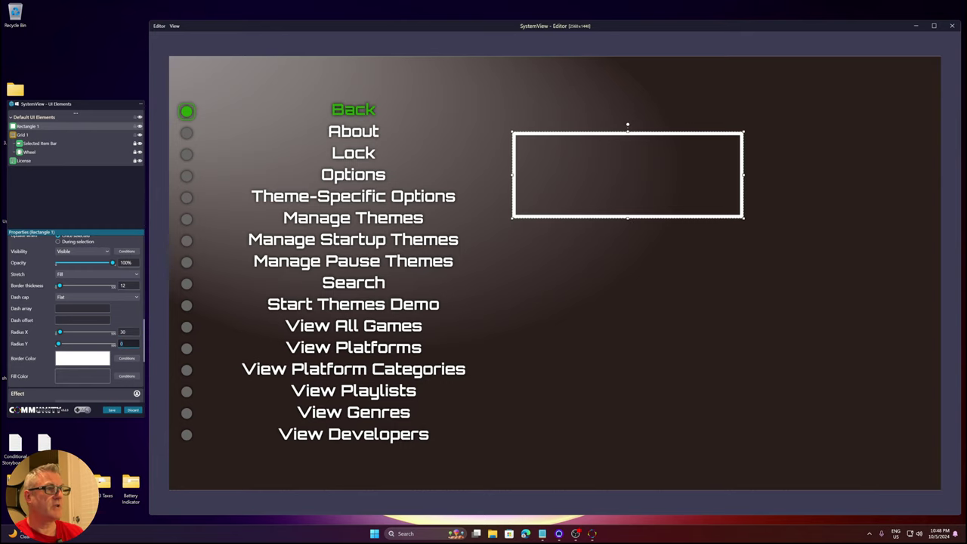
{"action": "type", "text": "30"}
{"action": "key", "text": "Tab"}
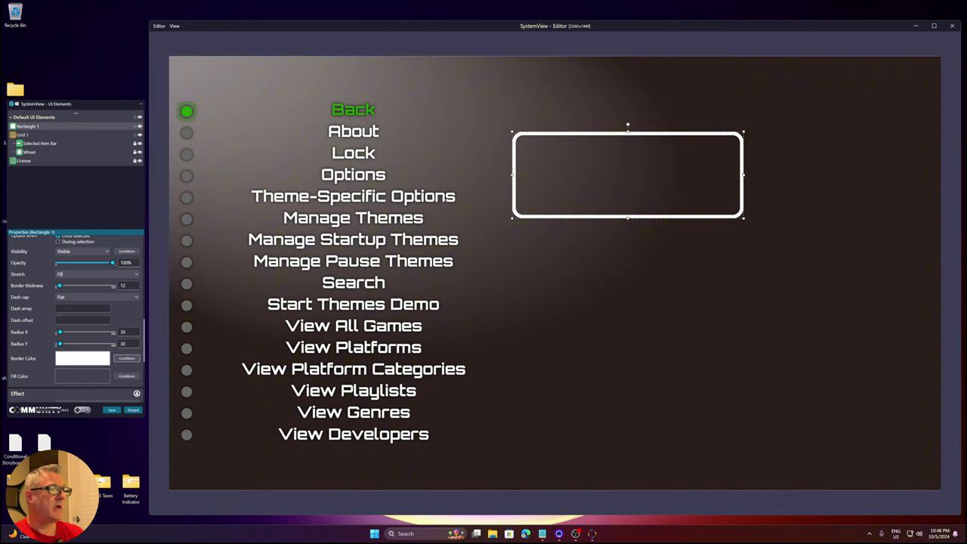
{"action": "left_click", "coordinate": [73, 310]}
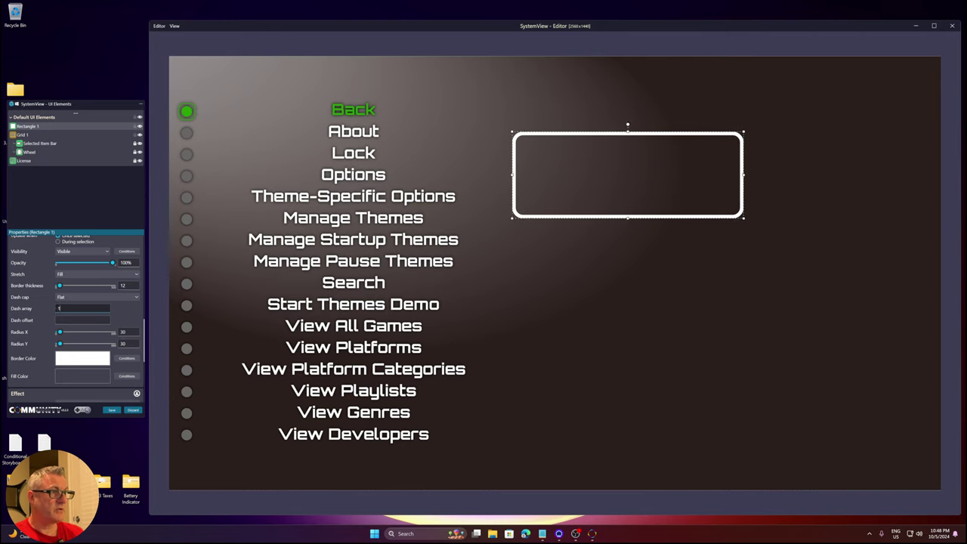
- Dash the border with a 10 5 pattern, then change it to 5 5
{"action": "key", "text": "Tab"}
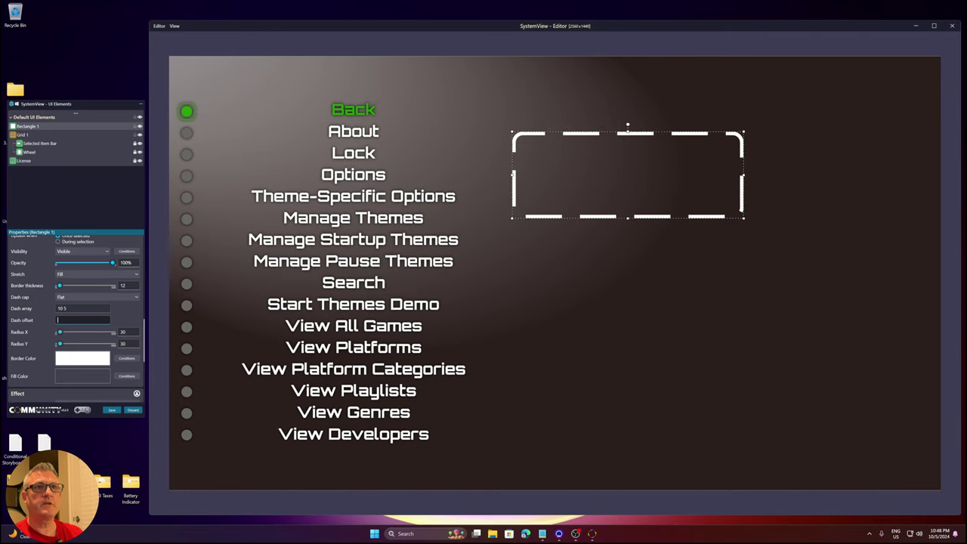
{"action": "key", "text": "shift+Tab"}
{"action": "key", "text": "BackSpace"}
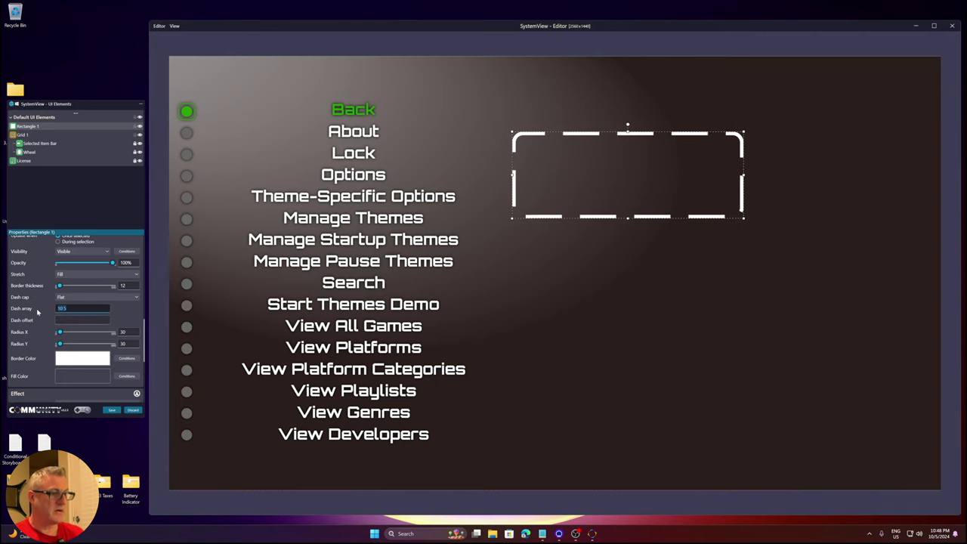
{"action": "type", "text": "5 5"}
{"action": "key", "text": "Tab"}
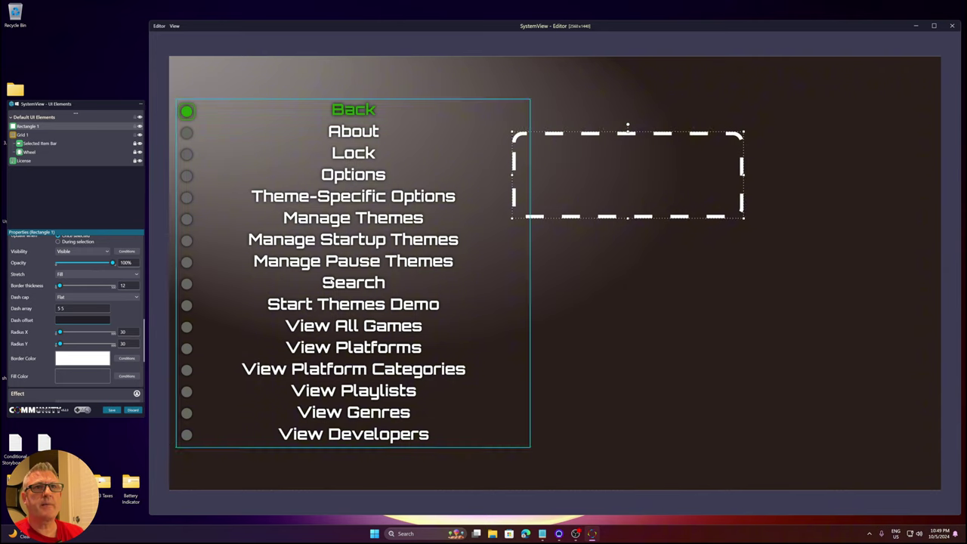
- Give the dashes round caps and try a 2 2 dash array
{"action": "left_click", "coordinate": [71, 299]}
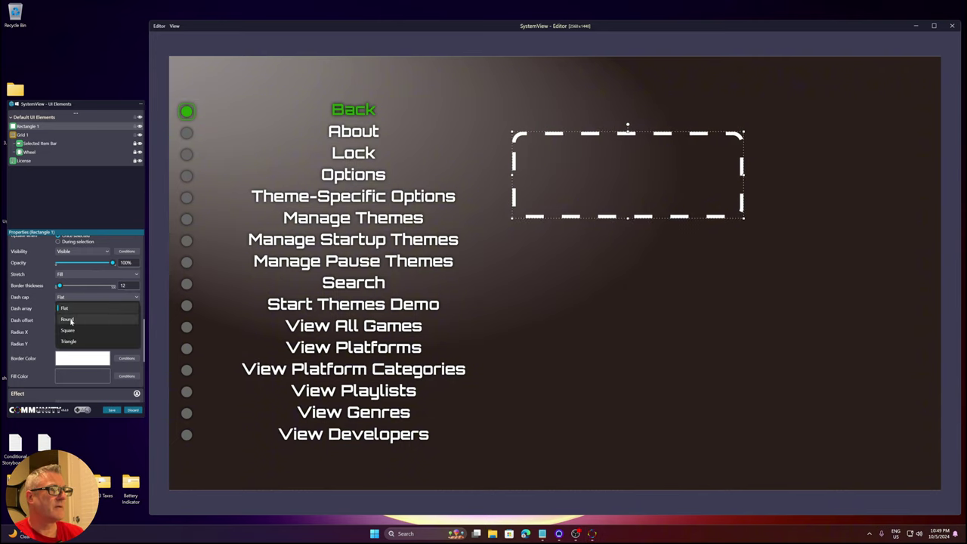
{"action": "left_click", "coordinate": [68, 319]}
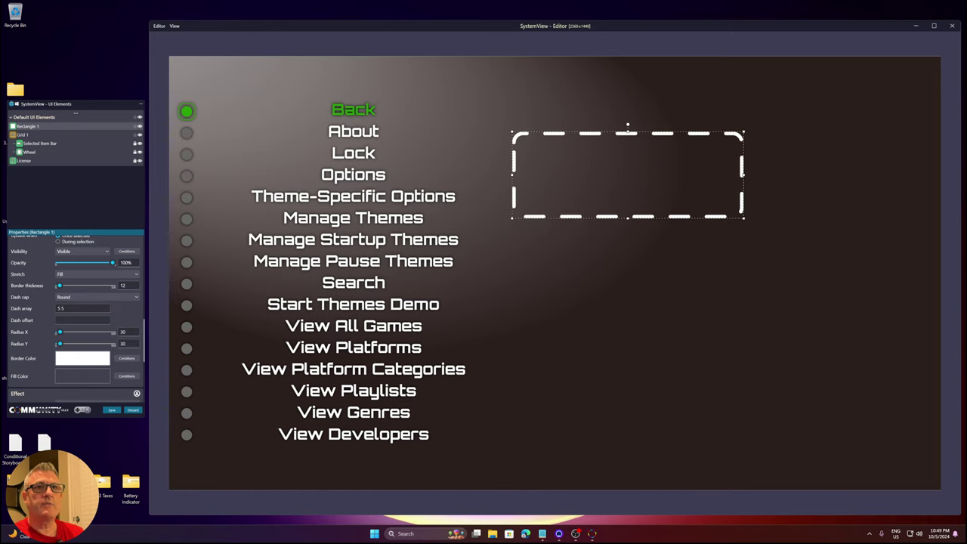
{"action": "triple_click", "coordinate": [57, 309]}
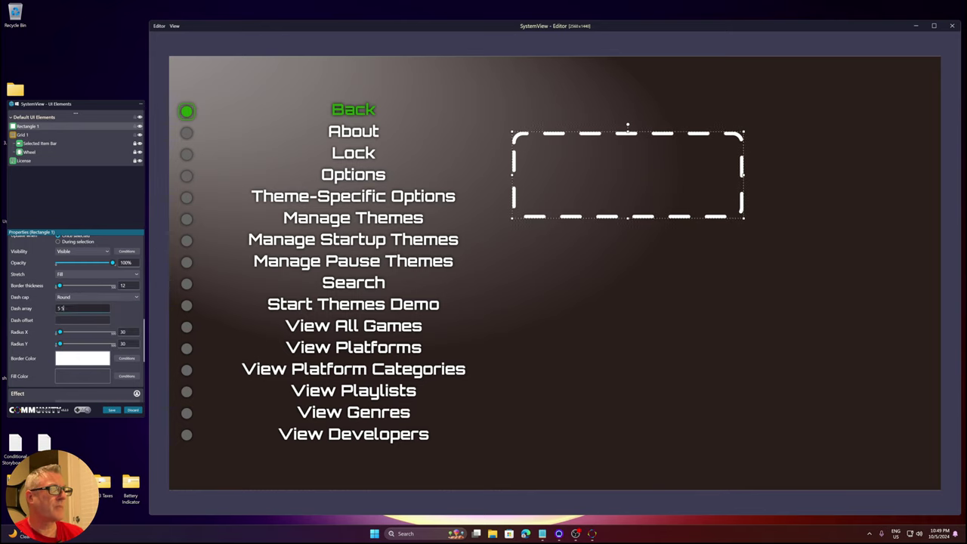
{"action": "type", "text": "2 2"}
{"action": "key", "text": "Tab"}
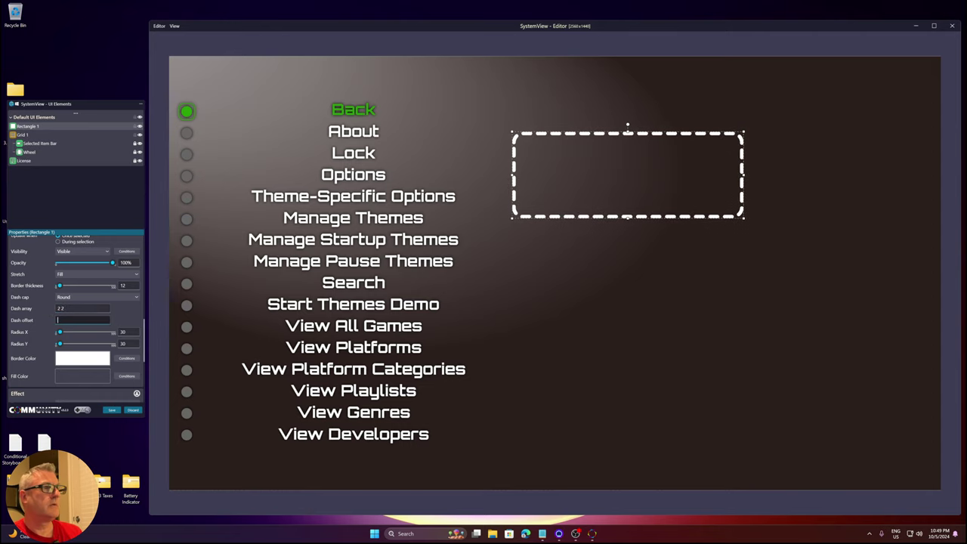
- Try 4 4 and 4 2 dash arrays, settling on 2 4
{"action": "triple_click", "coordinate": [56, 309]}
{"action": "type", "text": "4 4"}
{"action": "key", "text": "Tab"}
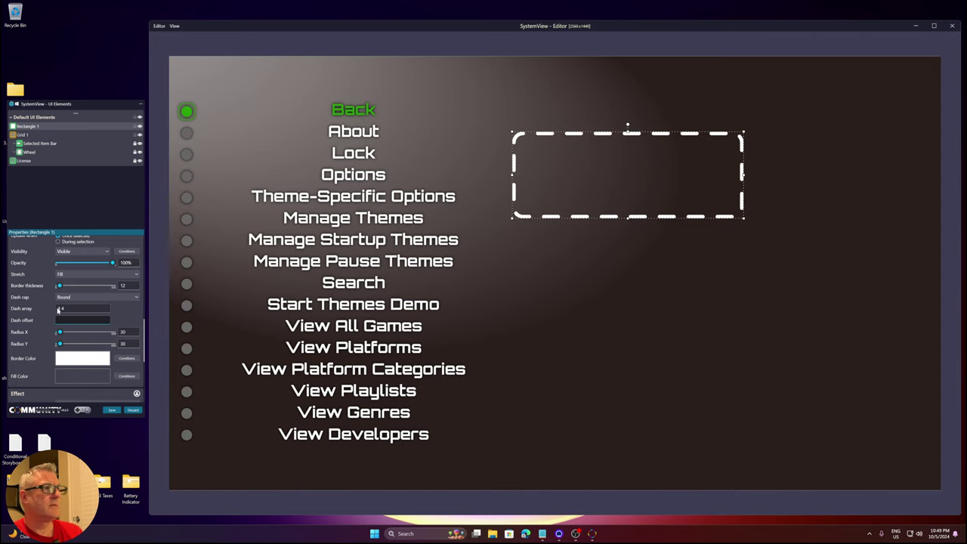
{"action": "left_click", "coordinate": [63, 308]}
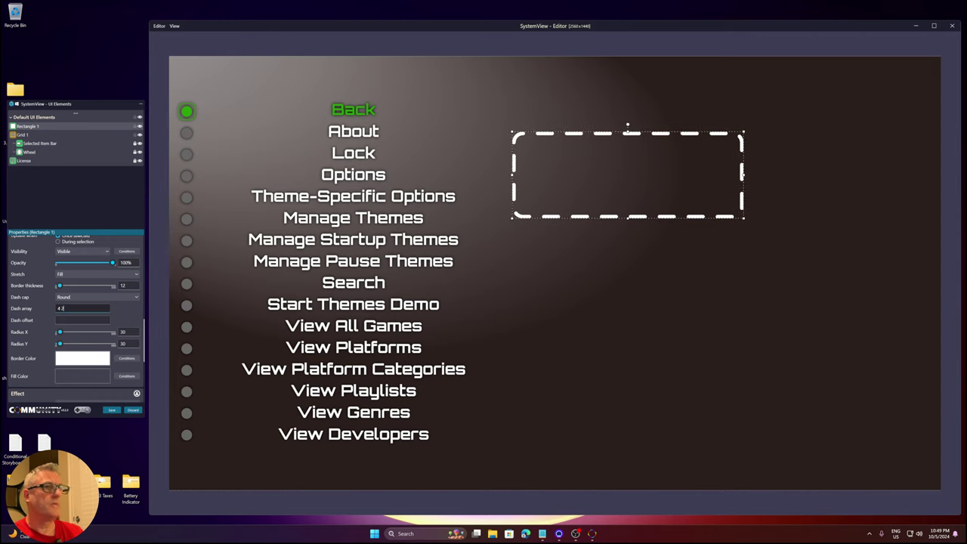
{"action": "key", "text": "Tab"}
{"action": "key", "text": "shift+Tab"}
{"action": "type", "text": "2 4"}
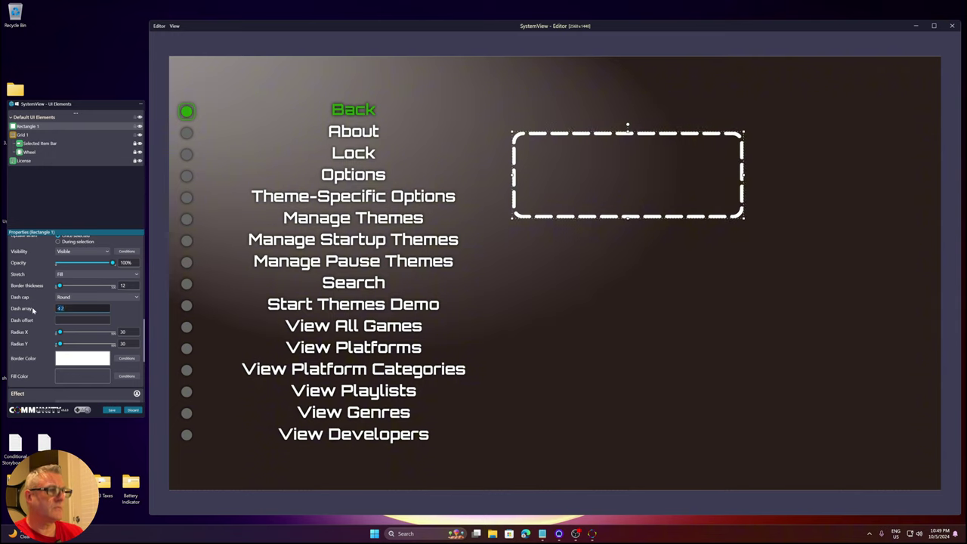
{"action": "key", "text": "Tab"}
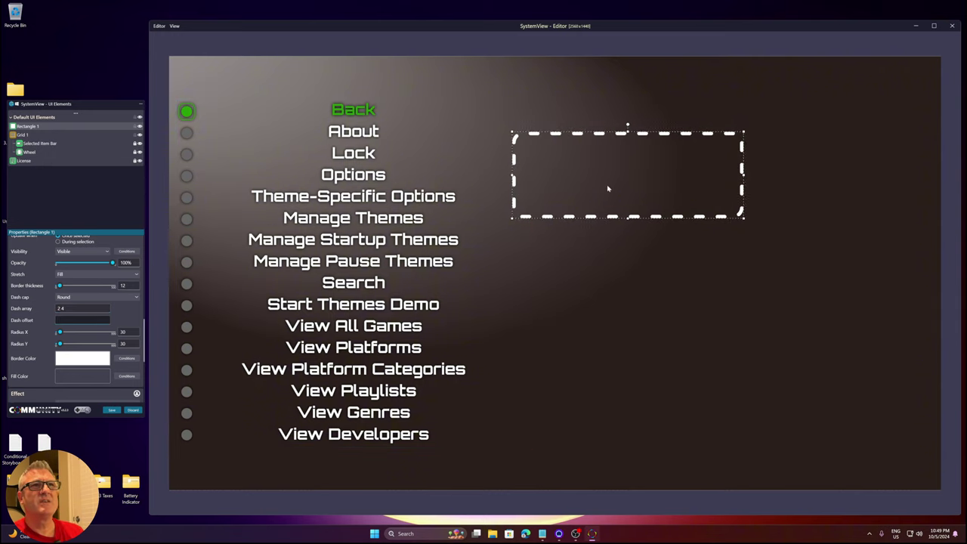
- Move the dashed rectangle onto the menu and stretch it from Back to View Developers
{"action": "left_click_drag", "start_coordinate": [607, 187], "coordinate": [328, 148]}
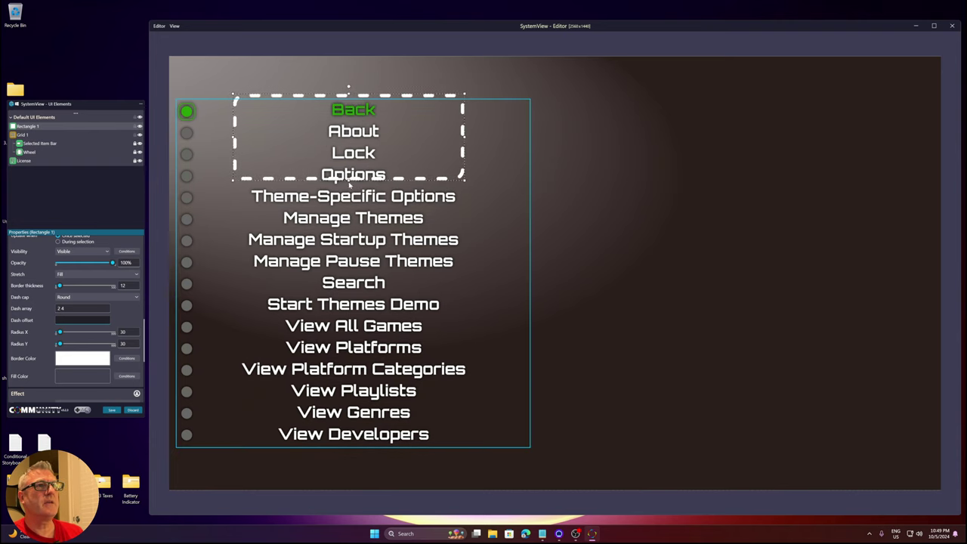
{"action": "left_click_drag", "start_coordinate": [348, 179], "coordinate": [347, 257]}
{"action": "left_click_drag", "start_coordinate": [346, 416], "coordinate": [340, 447]}
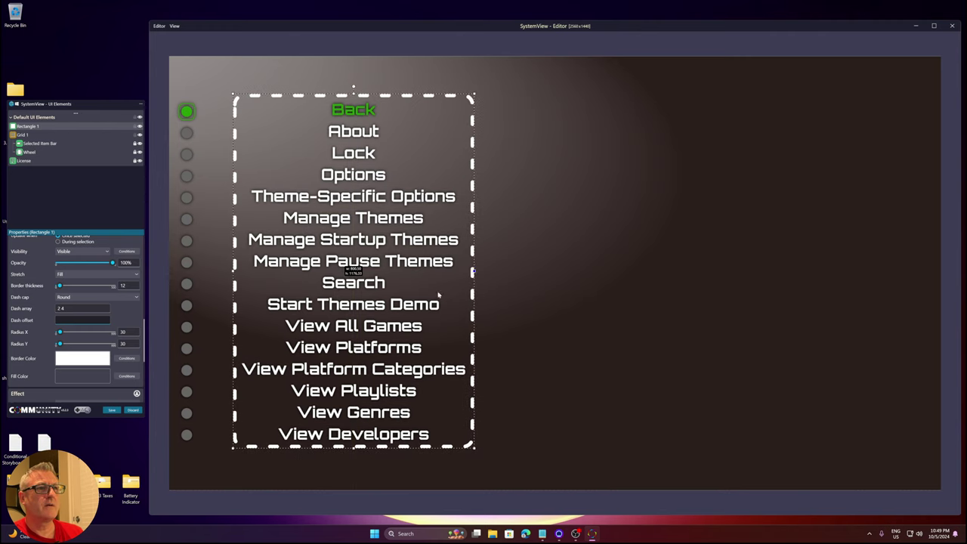
- Change the rectangle's border colour to yellow
{"action": "left_click", "coordinate": [91, 358]}
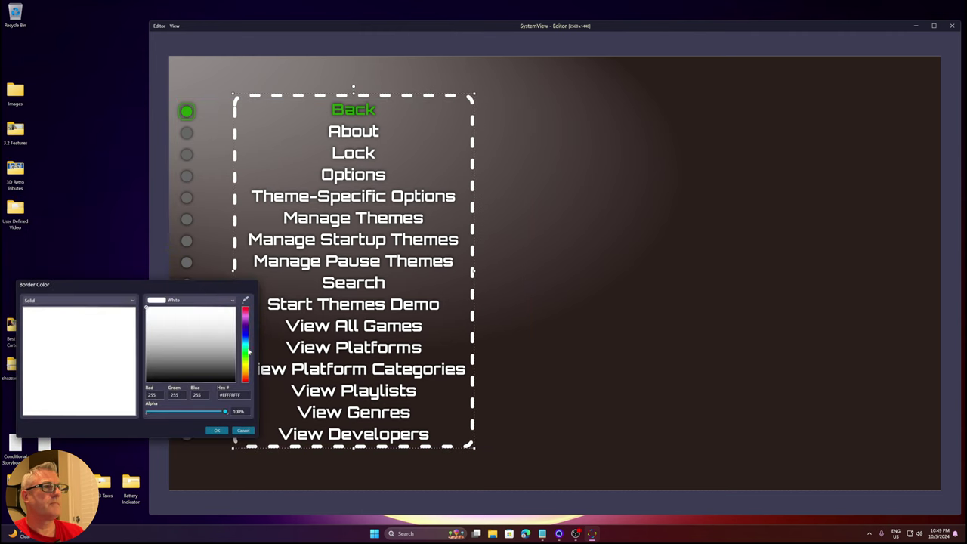
{"action": "left_click", "coordinate": [244, 367]}
{"action": "left_click", "coordinate": [219, 430]}
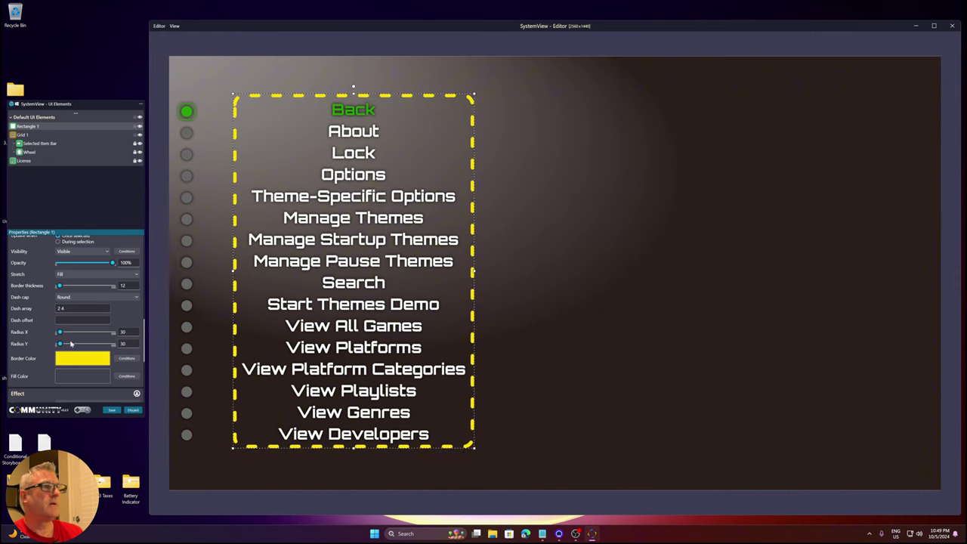
- Change the border's dash array to 2 6
{"action": "scroll", "coordinate": [17, 346], "scroll_direction": "down", "scroll_amount": 1}
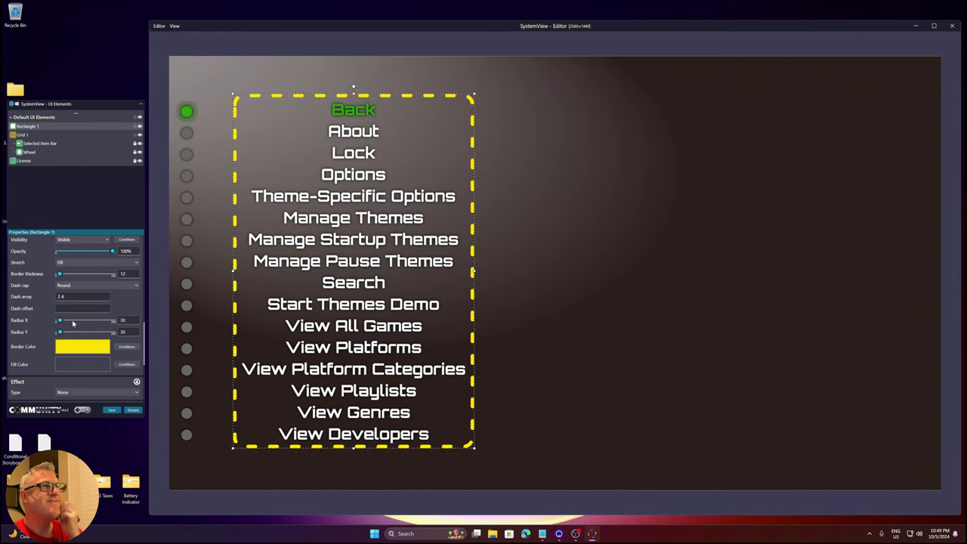
{"action": "left_click", "coordinate": [65, 296]}
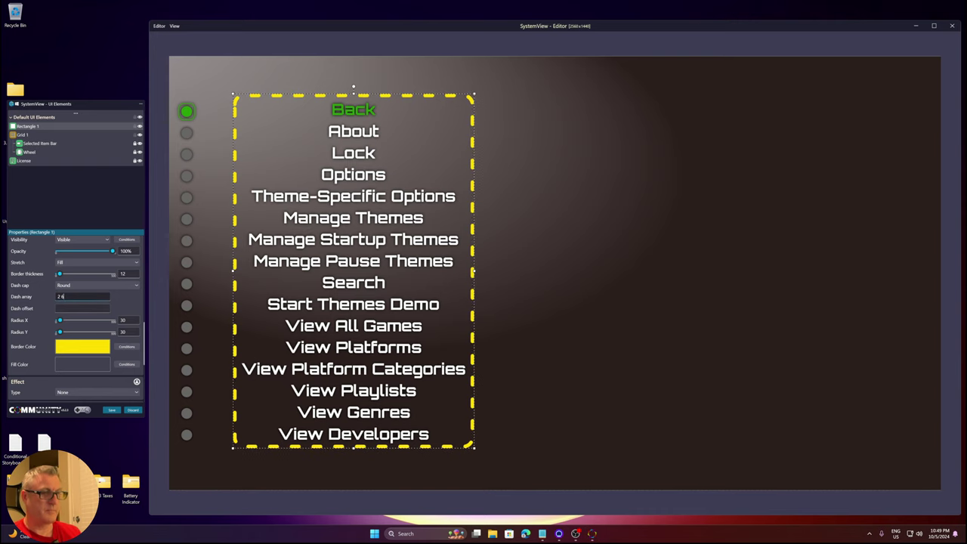
{"action": "key", "text": "Tab"}
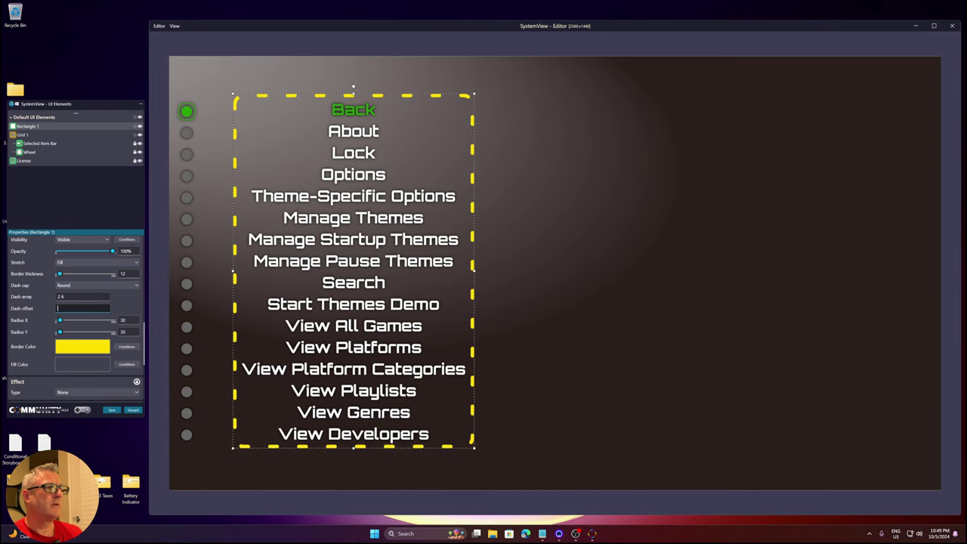
- Set the frame's Radius X and Radius Y to 20
{"action": "key", "text": "Tab"}
{"action": "type", "text": "20"}
{"action": "key", "text": "Tab"}
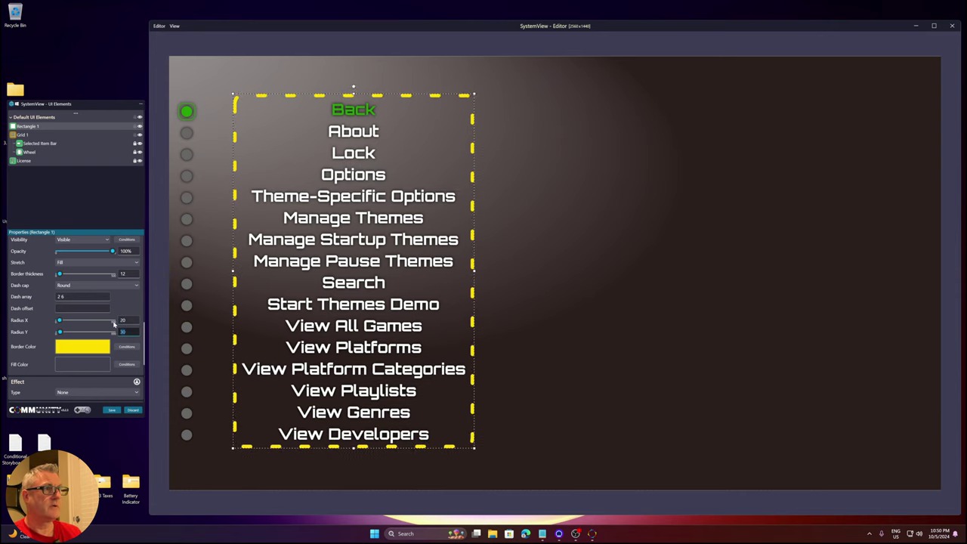
{"action": "type", "text": "20"}
{"action": "key", "text": "Tab"}
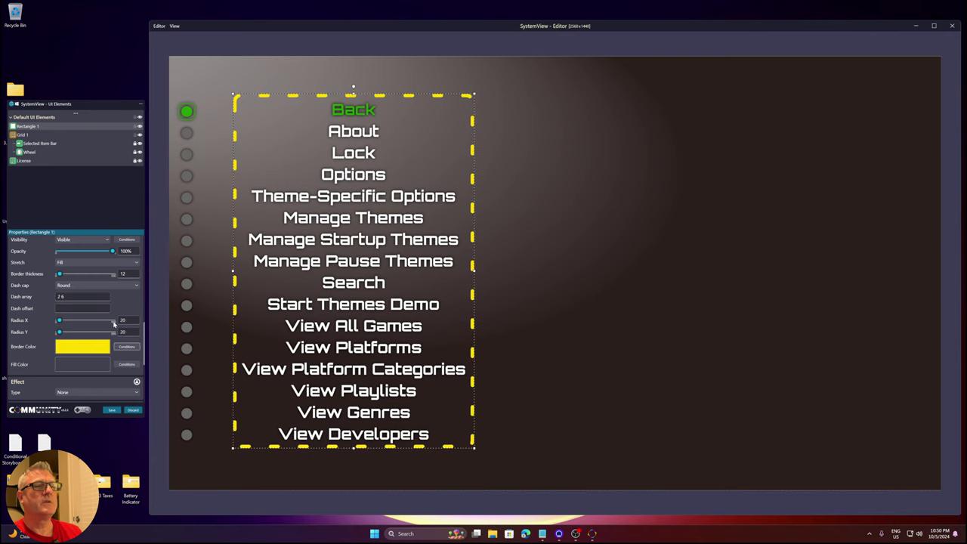
- Change the dash array back to 2 4
{"action": "left_click", "coordinate": [78, 299]}
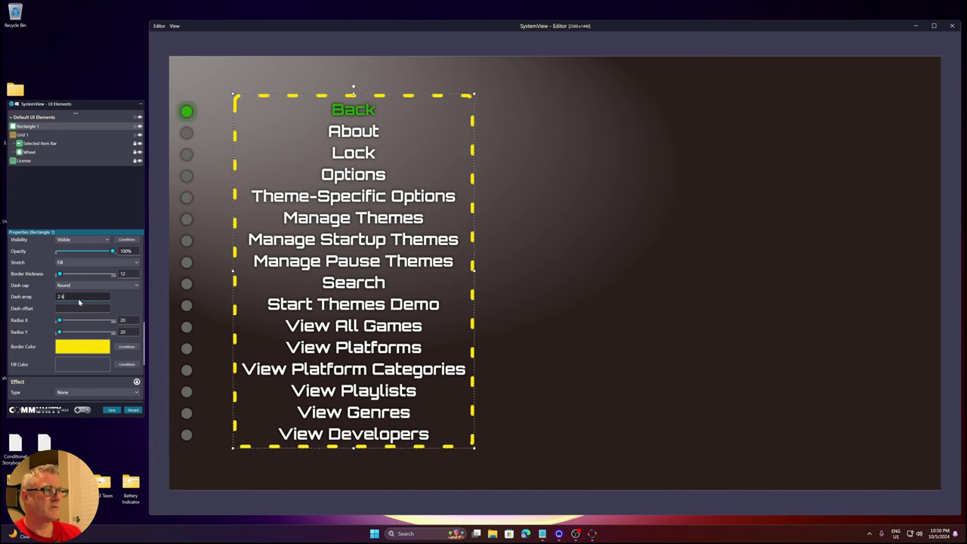
{"action": "type", "text": "4"}
{"action": "key", "text": "Tab"}
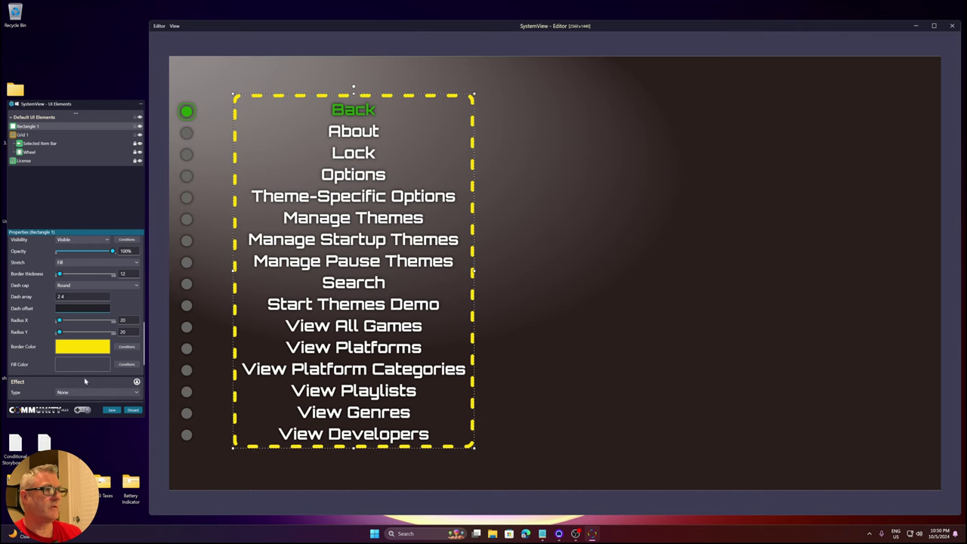
- Add a Dash Offset animation to the rectangle with a 2-second duration
{"action": "scroll", "coordinate": [32, 363], "scroll_direction": "down", "scroll_amount": 3}
{"action": "scroll", "coordinate": [33, 327], "scroll_direction": "down", "scroll_amount": 1}
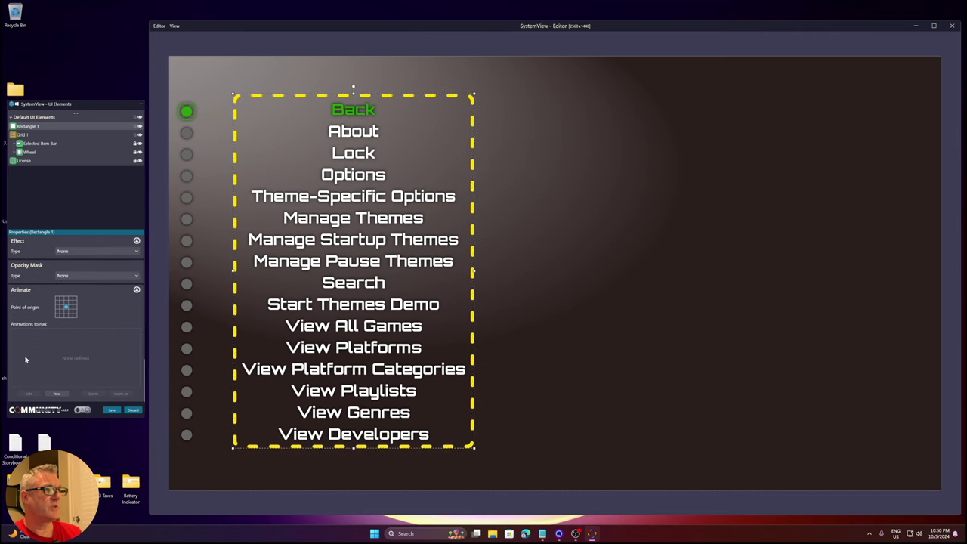
{"action": "left_click", "coordinate": [61, 399]}
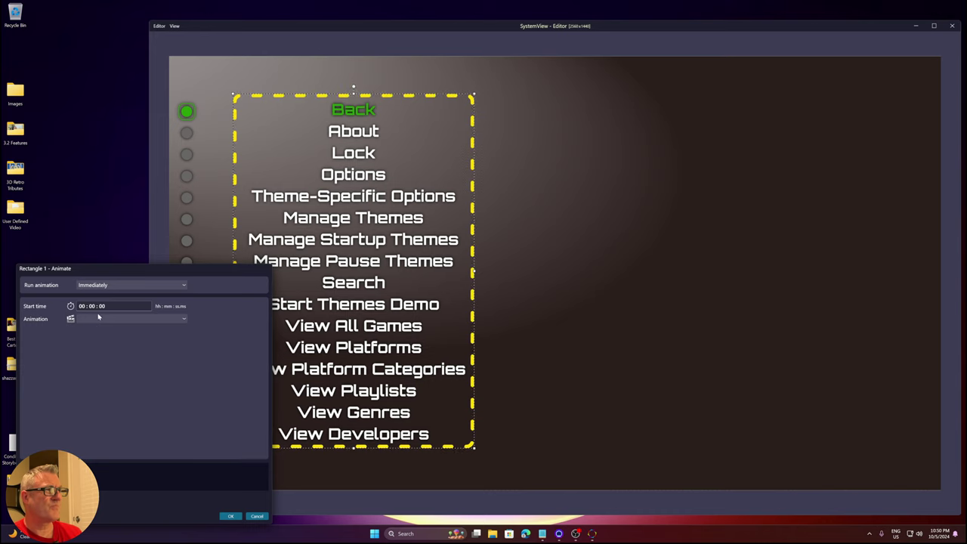
{"action": "left_click", "coordinate": [101, 321]}
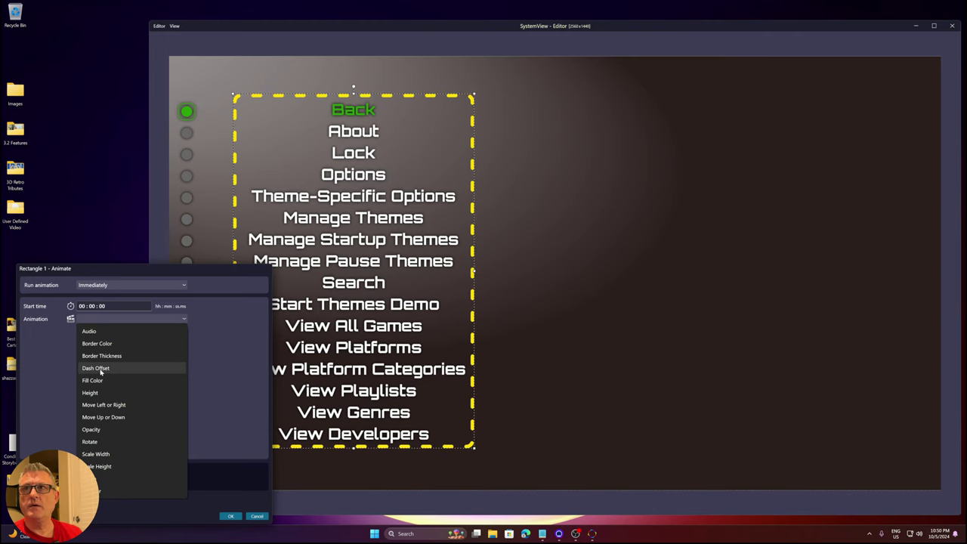
{"action": "left_click", "coordinate": [101, 371]}
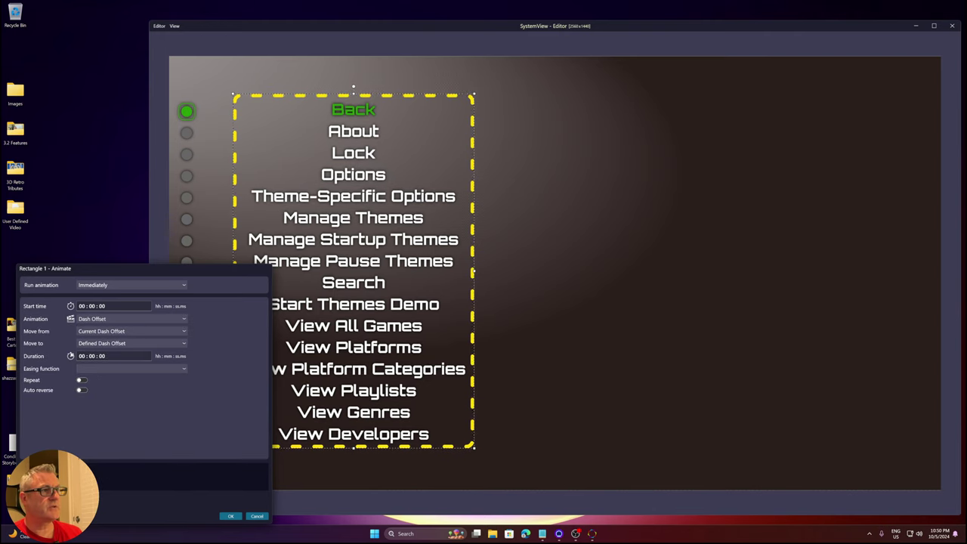
{"action": "left_click", "coordinate": [101, 356]}
{"action": "type", "text": "2"}
- Make the animation repeat with a target offset of 6 and confirm it
{"action": "left_click", "coordinate": [106, 368]}
{"action": "left_click", "coordinate": [77, 381]}
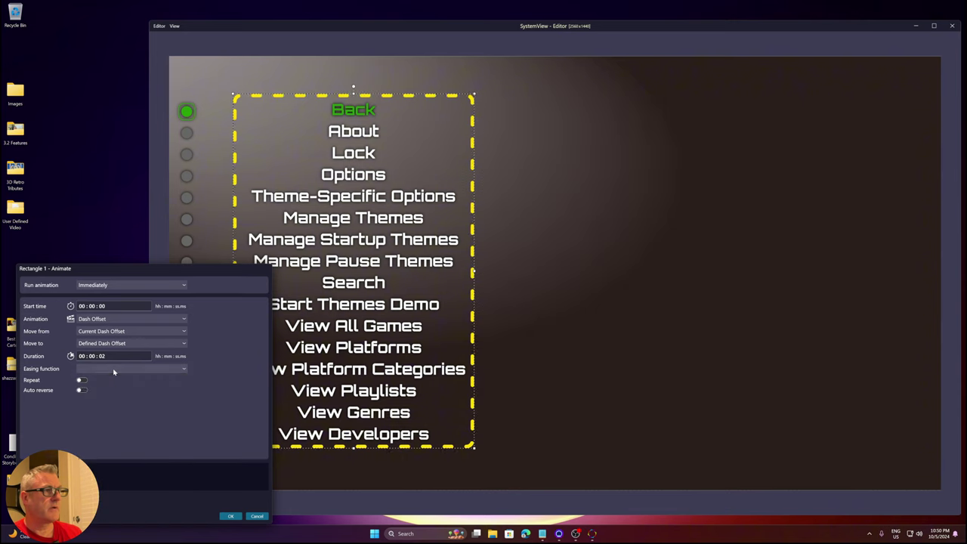
{"action": "left_click", "coordinate": [132, 343]}
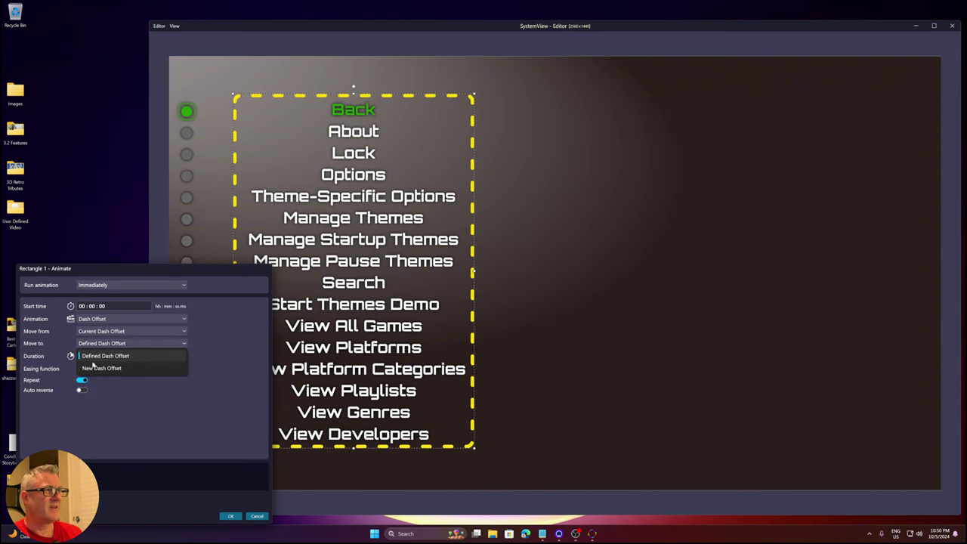
{"action": "left_click", "coordinate": [106, 368]}
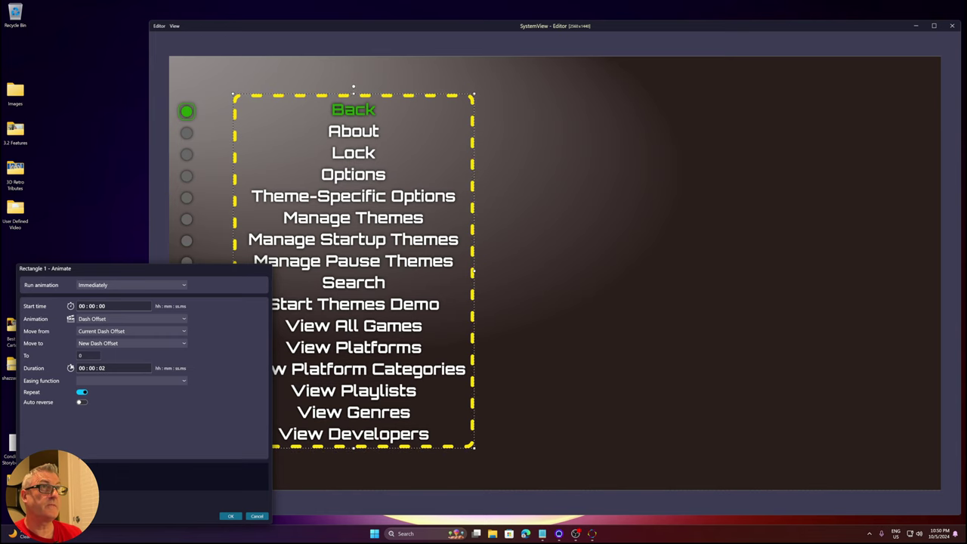
{"action": "left_click", "coordinate": [83, 356]}
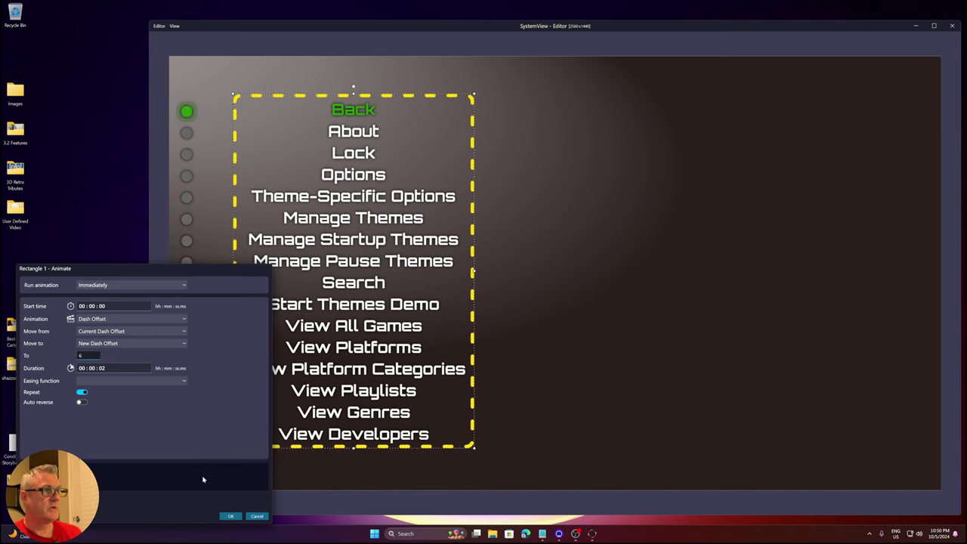
{"action": "left_click", "coordinate": [231, 515]}
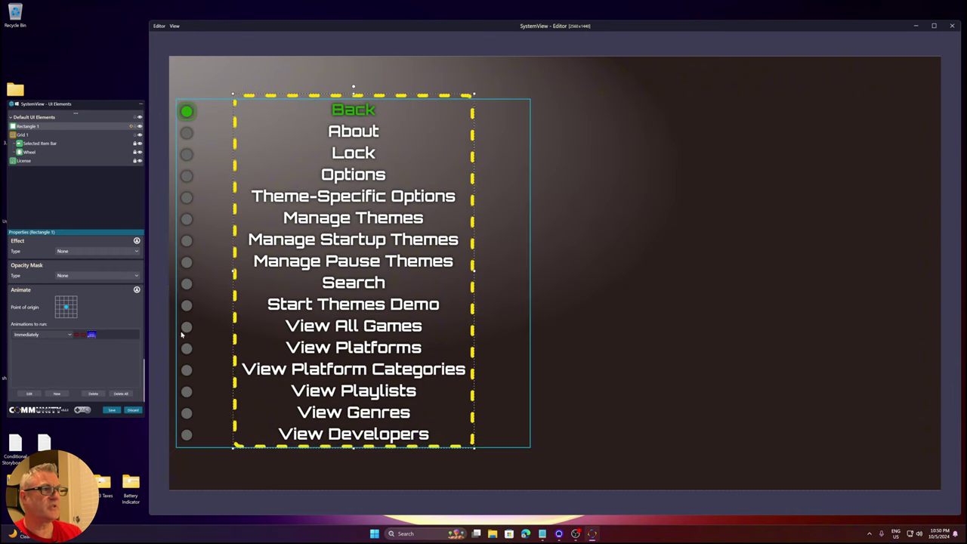
- Retarget the dash offset animation to -6, keep 2 seconds, and deselect to preview
{"action": "double_click", "coordinate": [91, 335]}
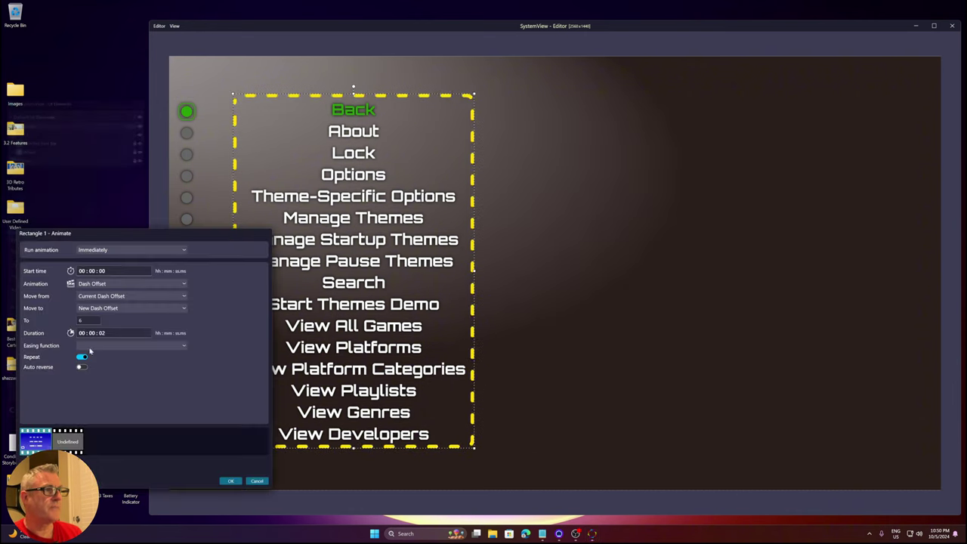
{"action": "left_click", "coordinate": [81, 320]}
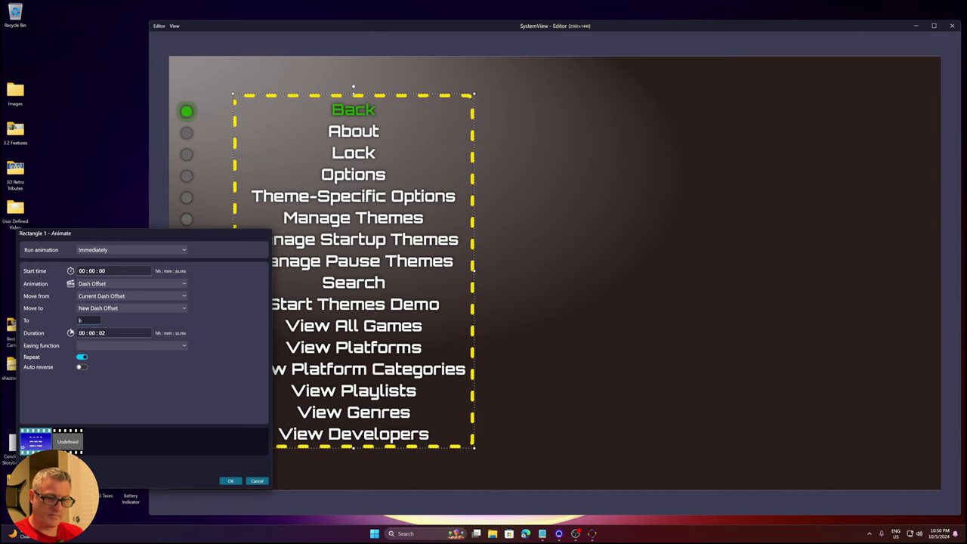
{"action": "left_click", "coordinate": [229, 480]}
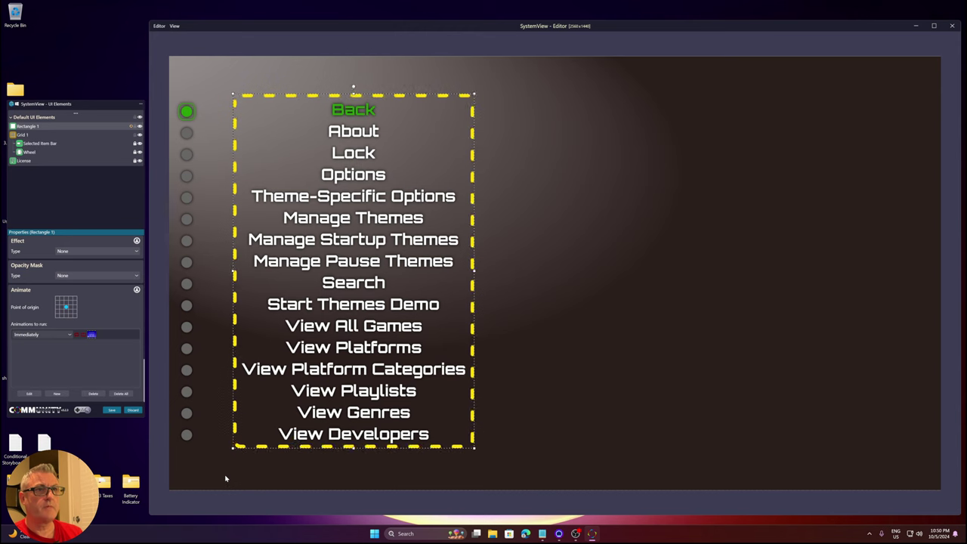
{"action": "double_click", "coordinate": [91, 335]}
{"action": "left_click", "coordinate": [102, 332]}
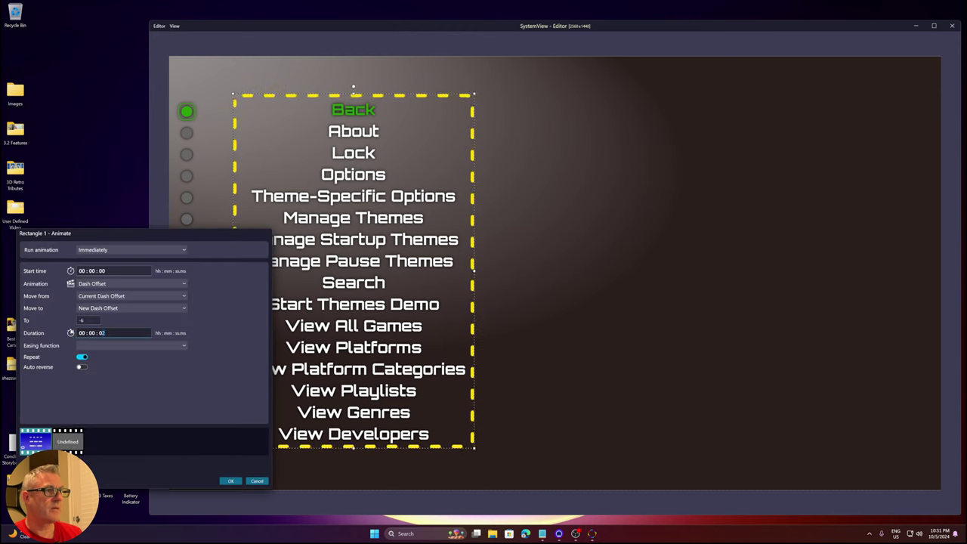
{"action": "left_click", "coordinate": [230, 481]}
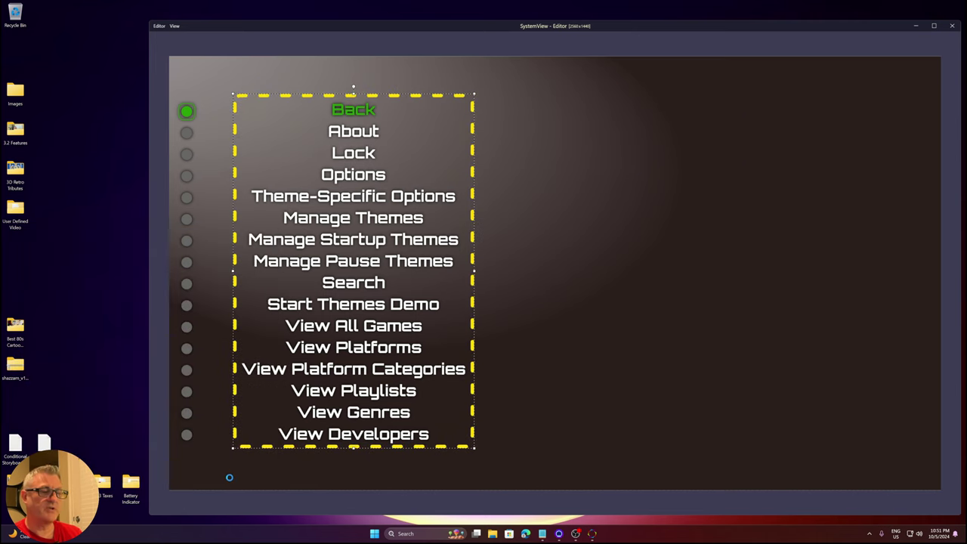
{"action": "left_click", "coordinate": [542, 424]}
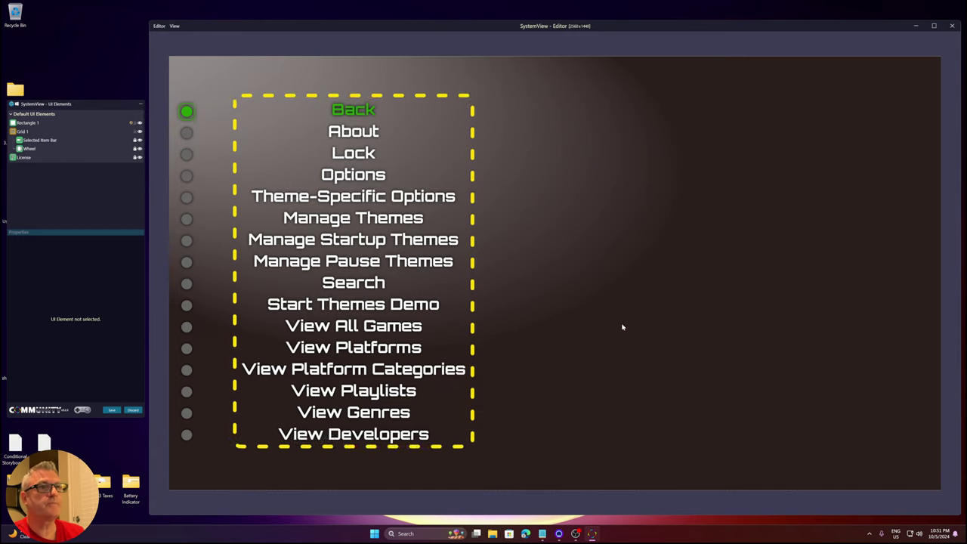
- Add a grey Ellipse 1 element and place it right of the dashed menu frame
{"action": "right_click", "coordinate": [75, 115]}
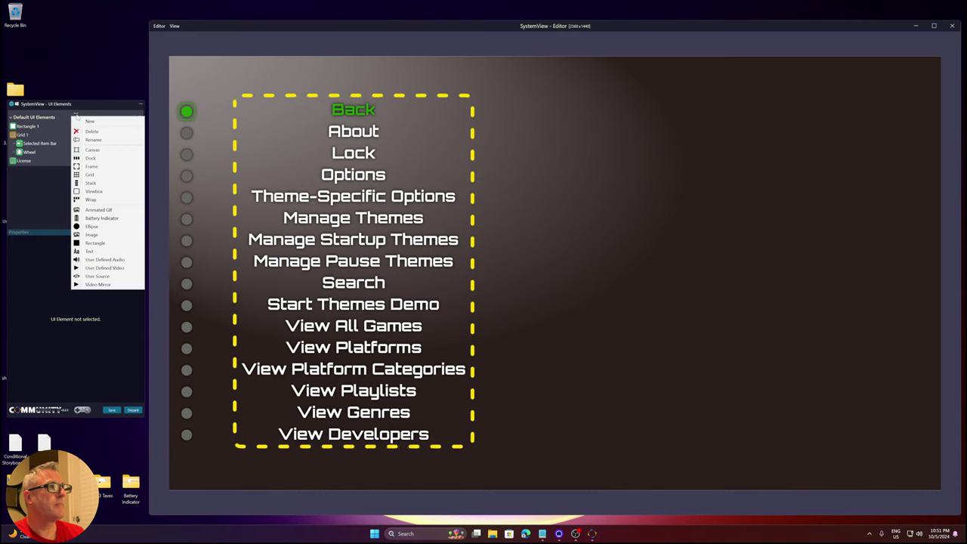
{"action": "left_click", "coordinate": [91, 226]}
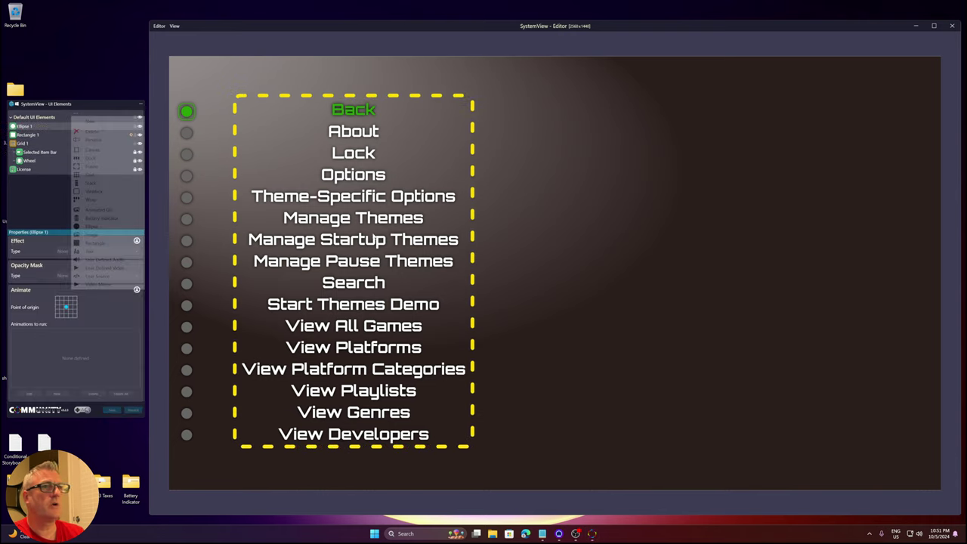
{"action": "left_click_drag", "start_coordinate": [591, 275], "coordinate": [700, 225]}
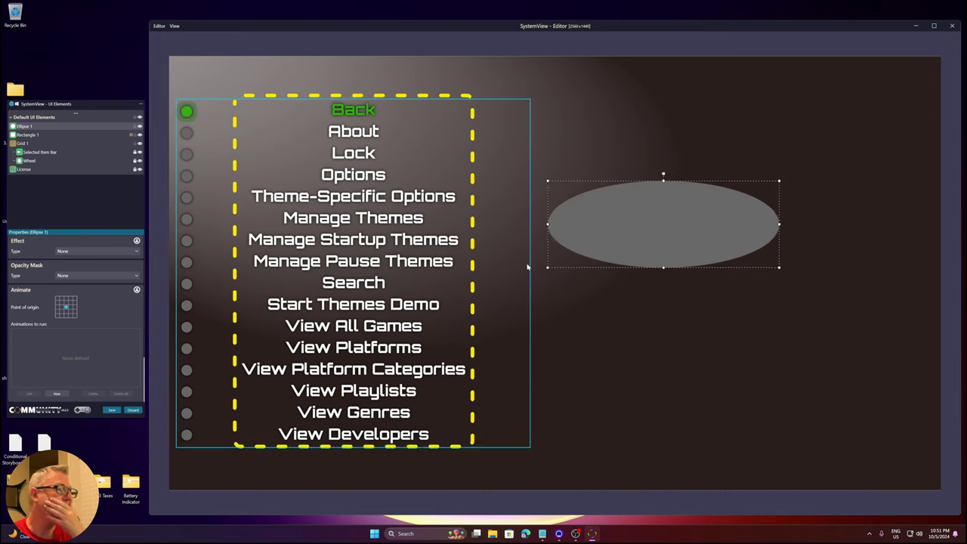
- Select Rectangle 1 in the element tree to review its settings
{"action": "left_click", "coordinate": [30, 134]}
{"action": "scroll", "coordinate": [22, 289], "scroll_direction": "up", "scroll_amount": 5}
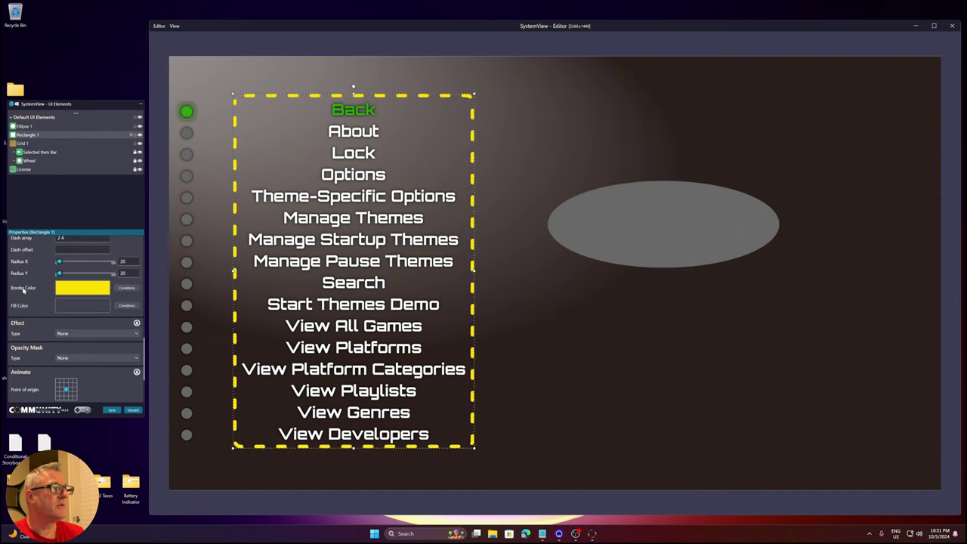
{"action": "scroll", "coordinate": [20, 287], "scroll_direction": "up", "scroll_amount": 1}
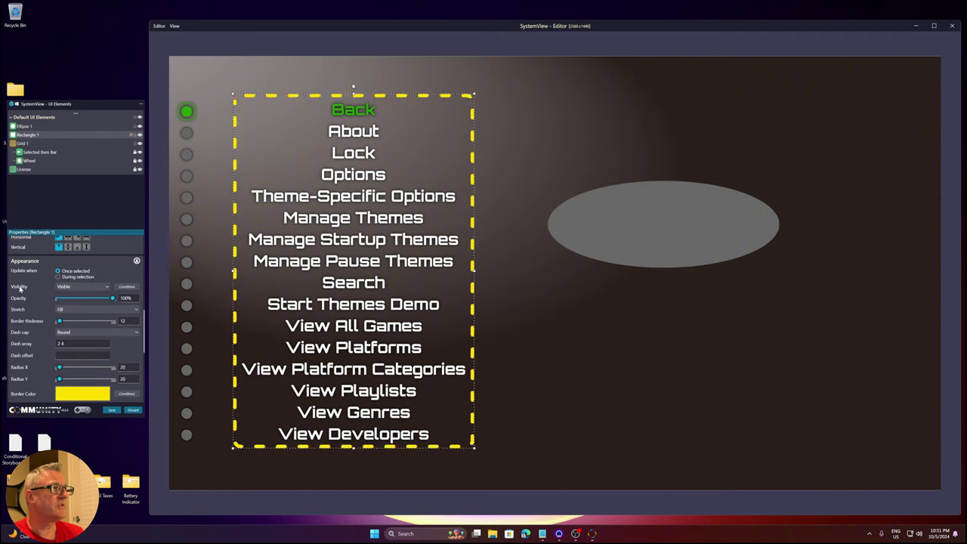
- Copy Rectangle 1 and paste its appearance and animation onto Ellipse 1, making a dashed yellow outline
{"action": "right_click", "coordinate": [47, 134]}
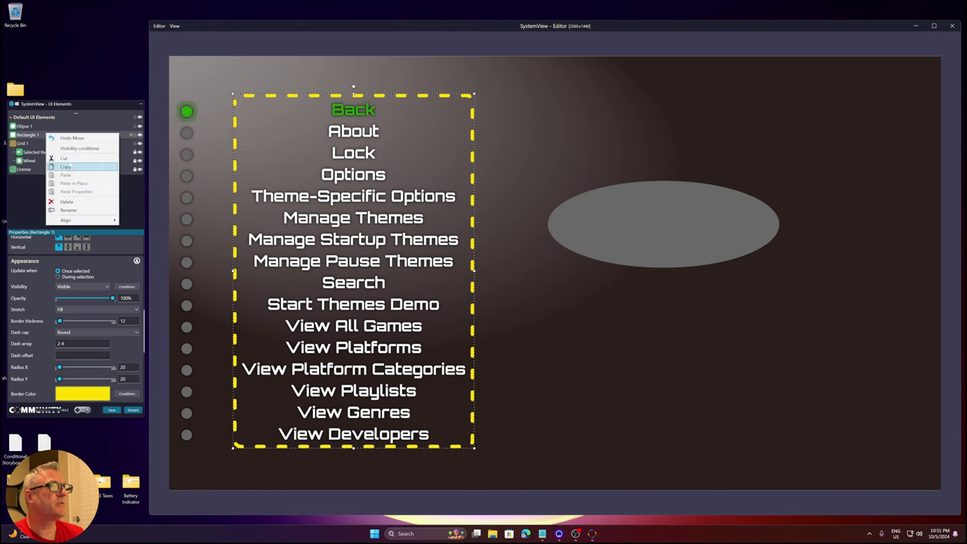
{"action": "left_click", "coordinate": [37, 130]}
{"action": "right_click", "coordinate": [37, 127]}
{"action": "mouse_move", "coordinate": [91, 186]}
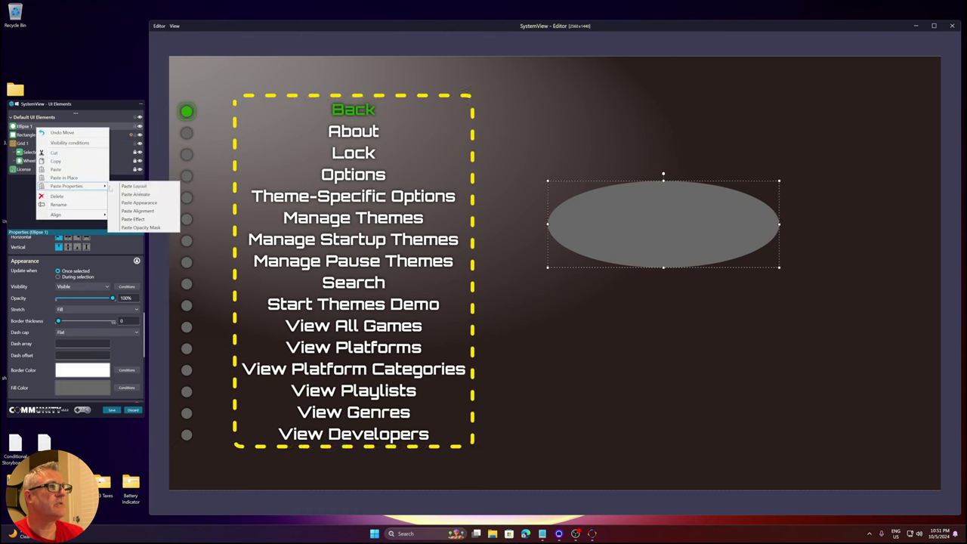
{"action": "left_click", "coordinate": [139, 203]}
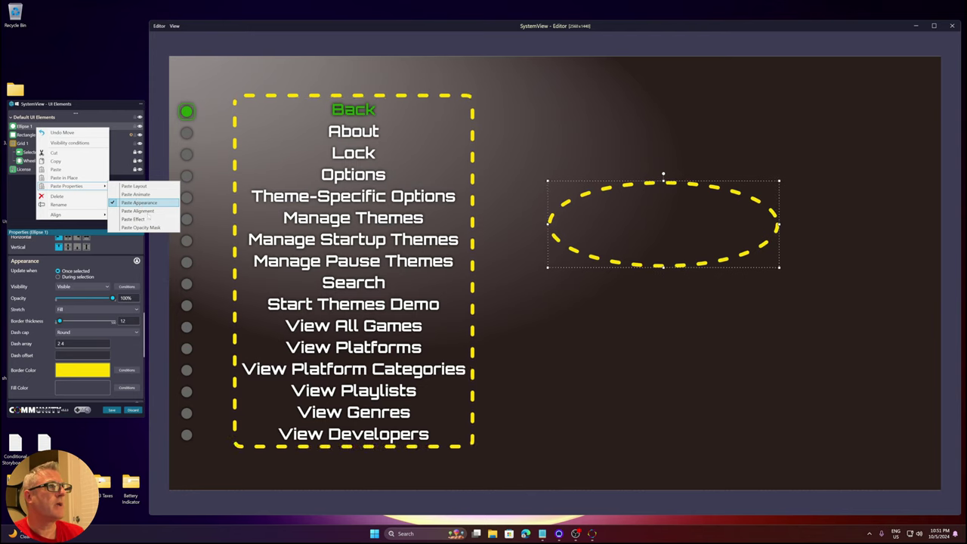
{"action": "left_click", "coordinate": [142, 194]}
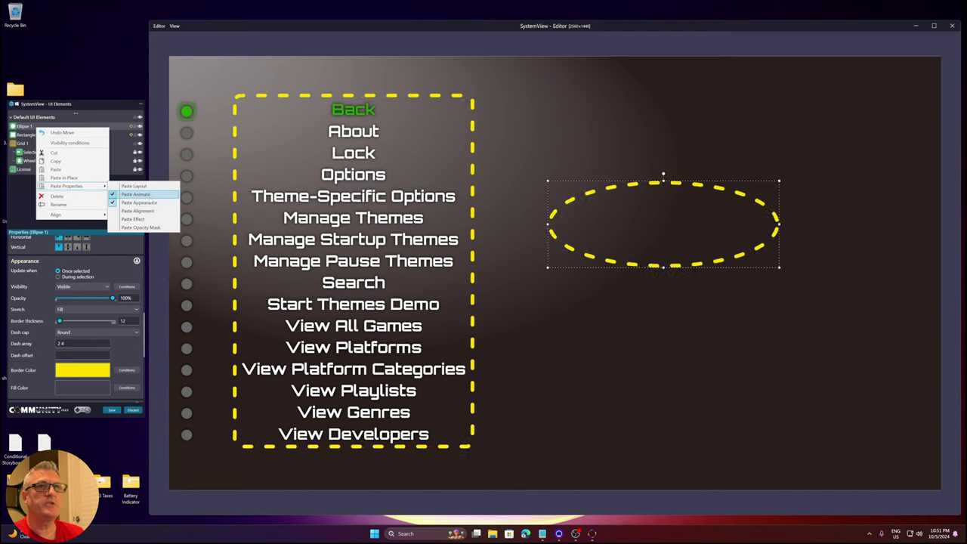
{"action": "left_click", "coordinate": [652, 346]}
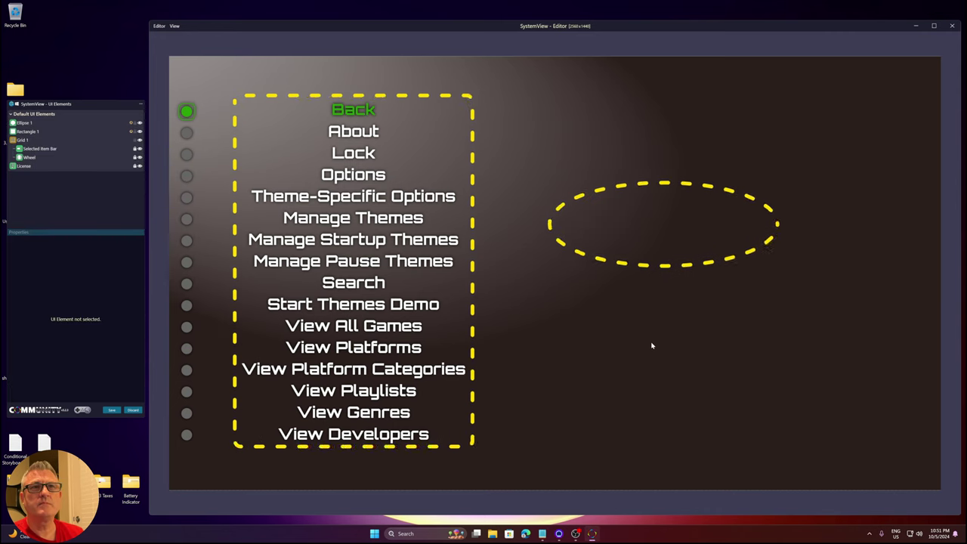
- Stretch Ellipse 1 taller into a near-circular dashed yellow ring beside the menu frame
{"action": "left_click", "coordinate": [667, 273]}
{"action": "left_click_drag", "start_coordinate": [668, 273], "coordinate": [674, 343]}
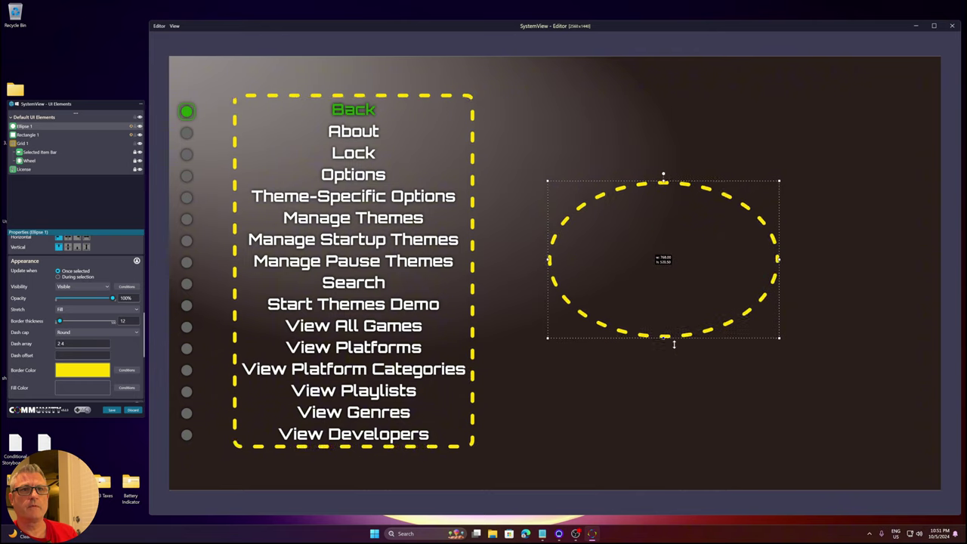
{"action": "left_click", "coordinate": [837, 374]}
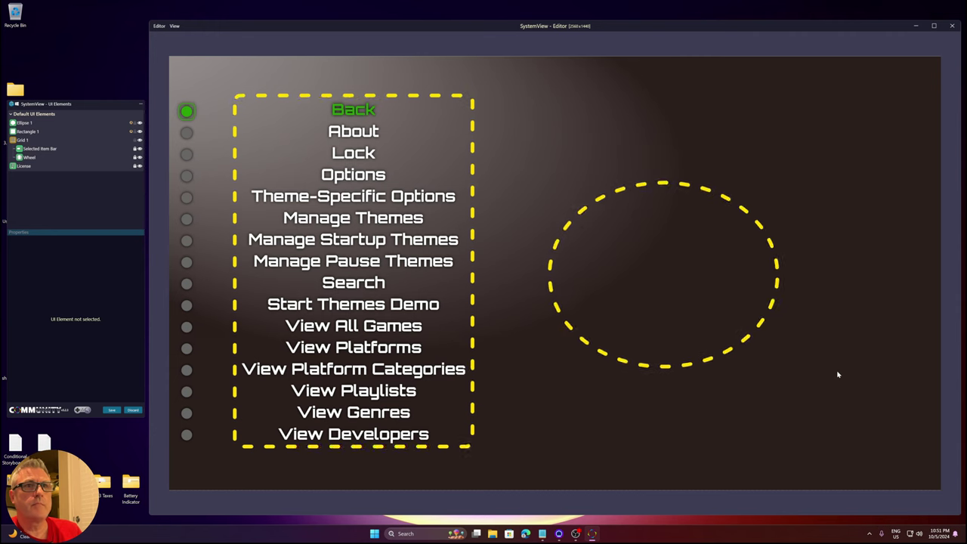
{"action": "left_click", "coordinate": [709, 360]}
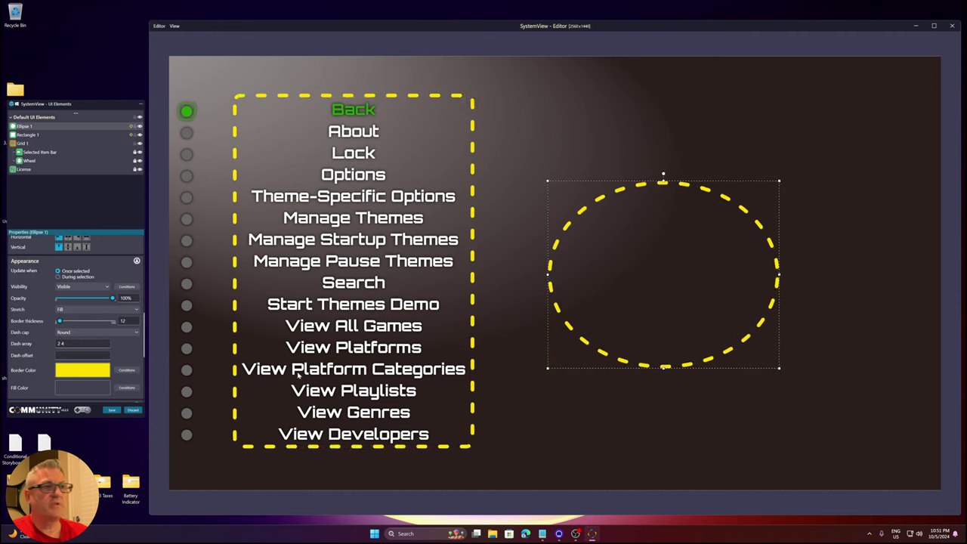